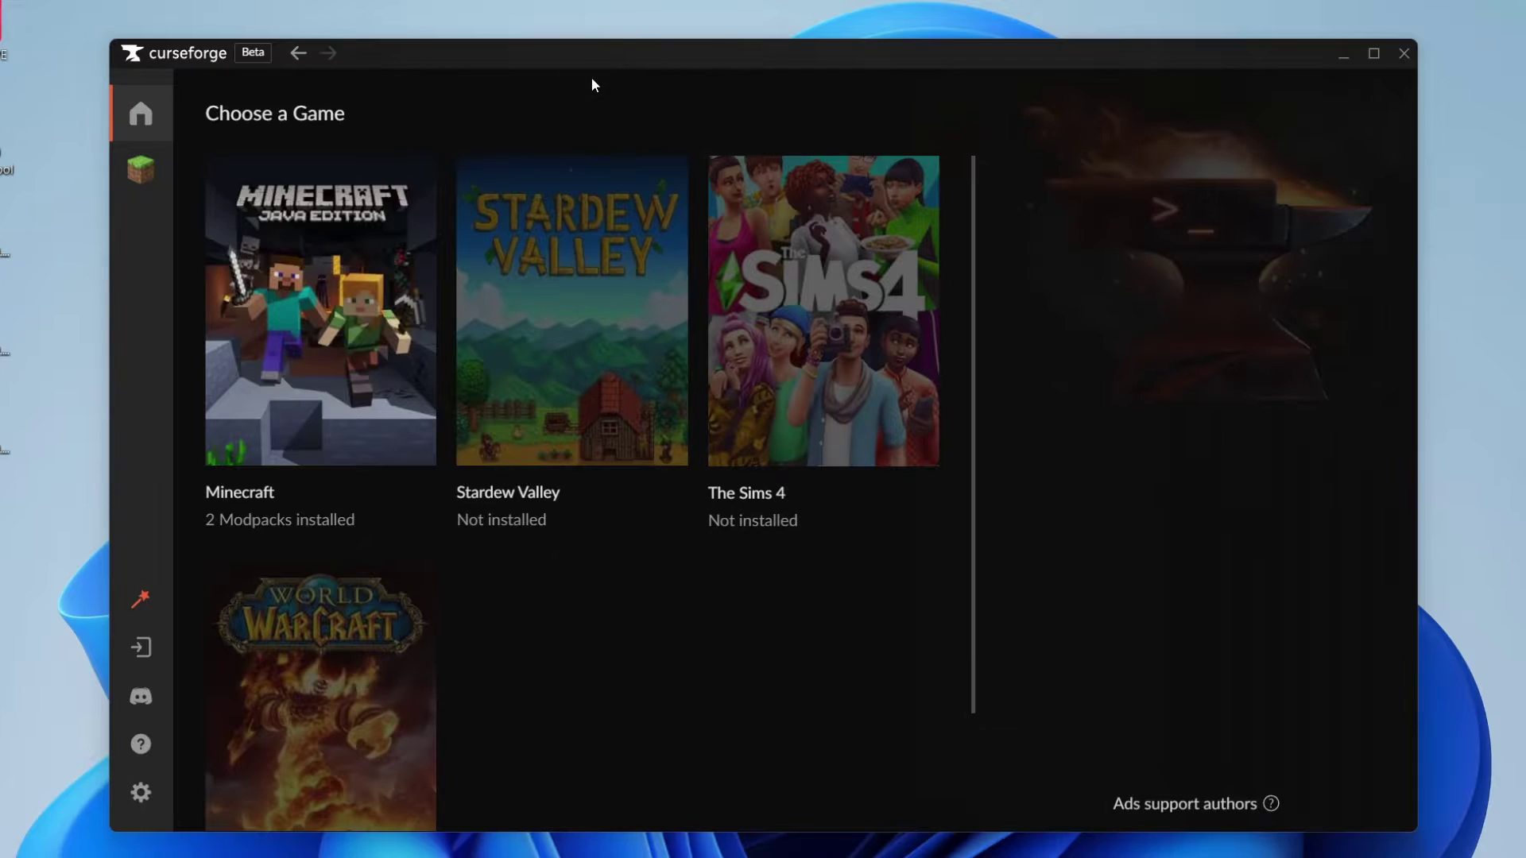
Step: Open The Pixelmon Modpack from the installed Minecraft modpacks
click(271, 353)
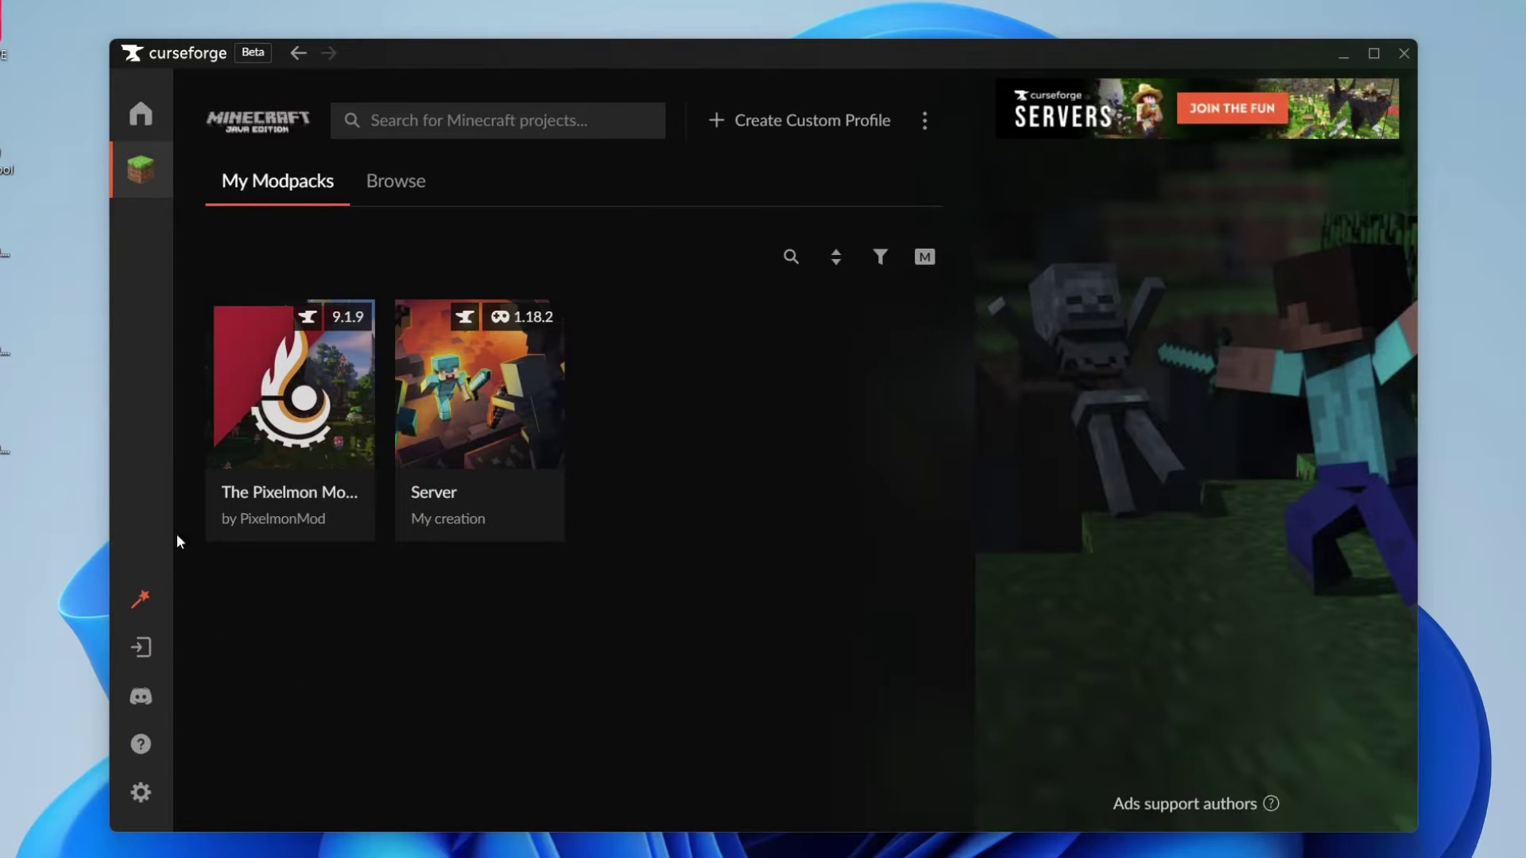
click(308, 391)
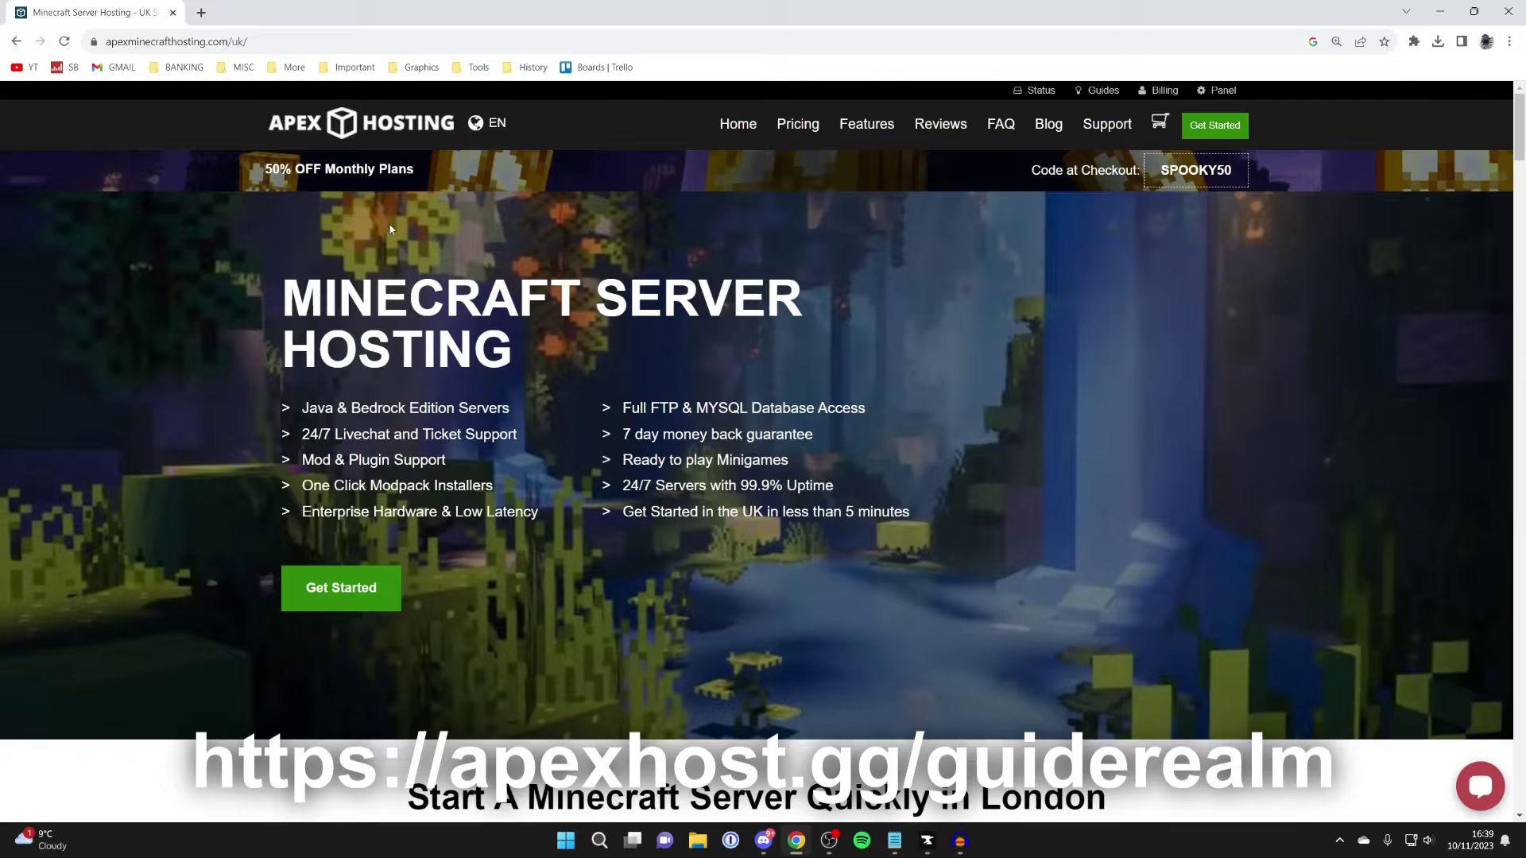
Step: Examine the Apex Hosting page's server features, including 24/7 Servers & Support and One Click Modpacks
scroll(409, 248, down, 7)
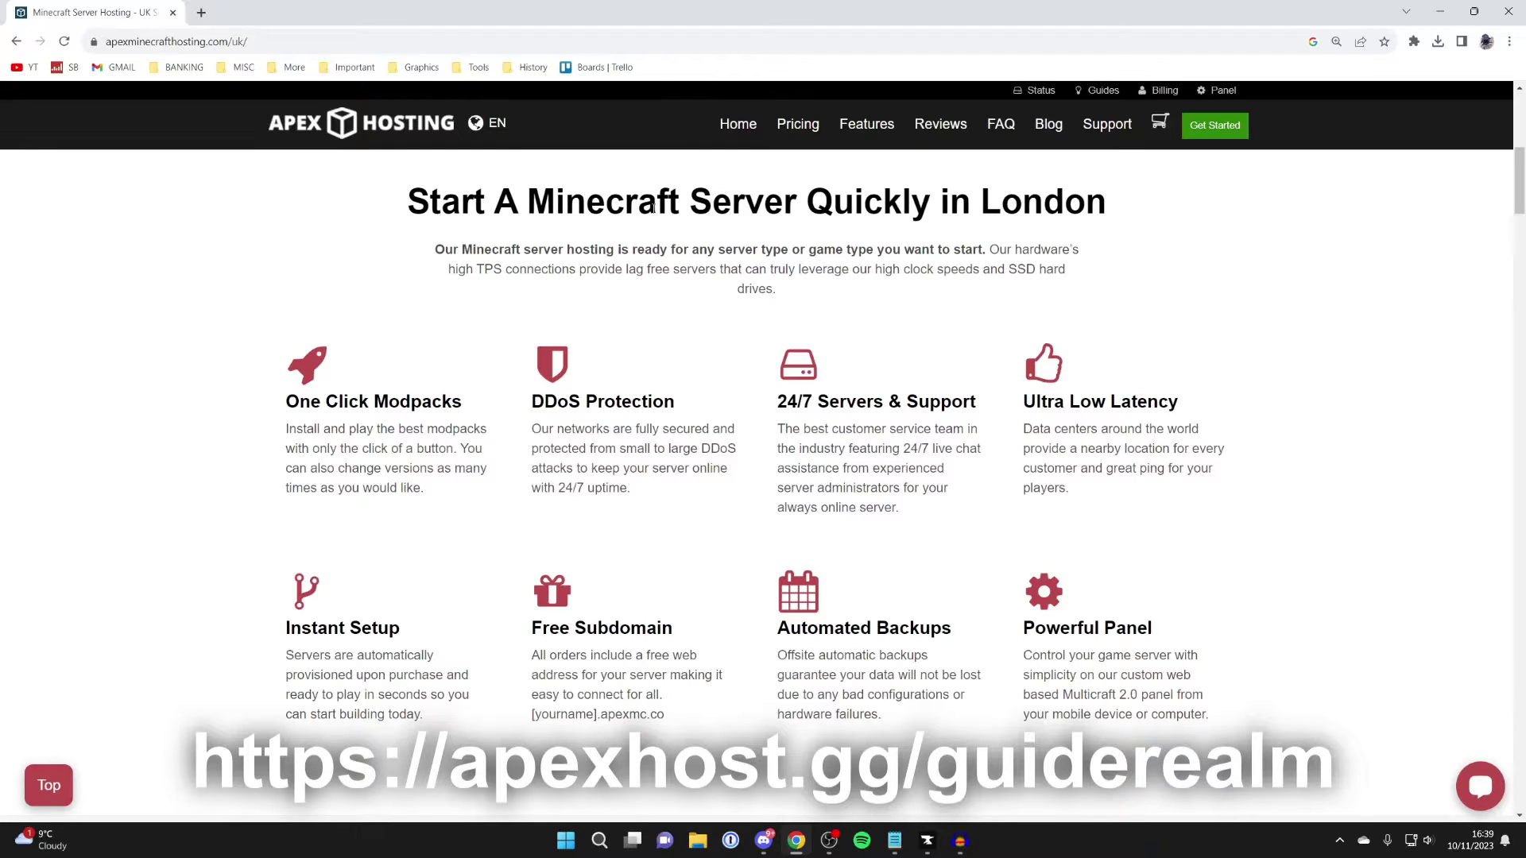
drag(760, 406, 973, 410)
click(954, 415)
drag(369, 398, 510, 416)
click(462, 406)
scroll(460, 403, up, 6)
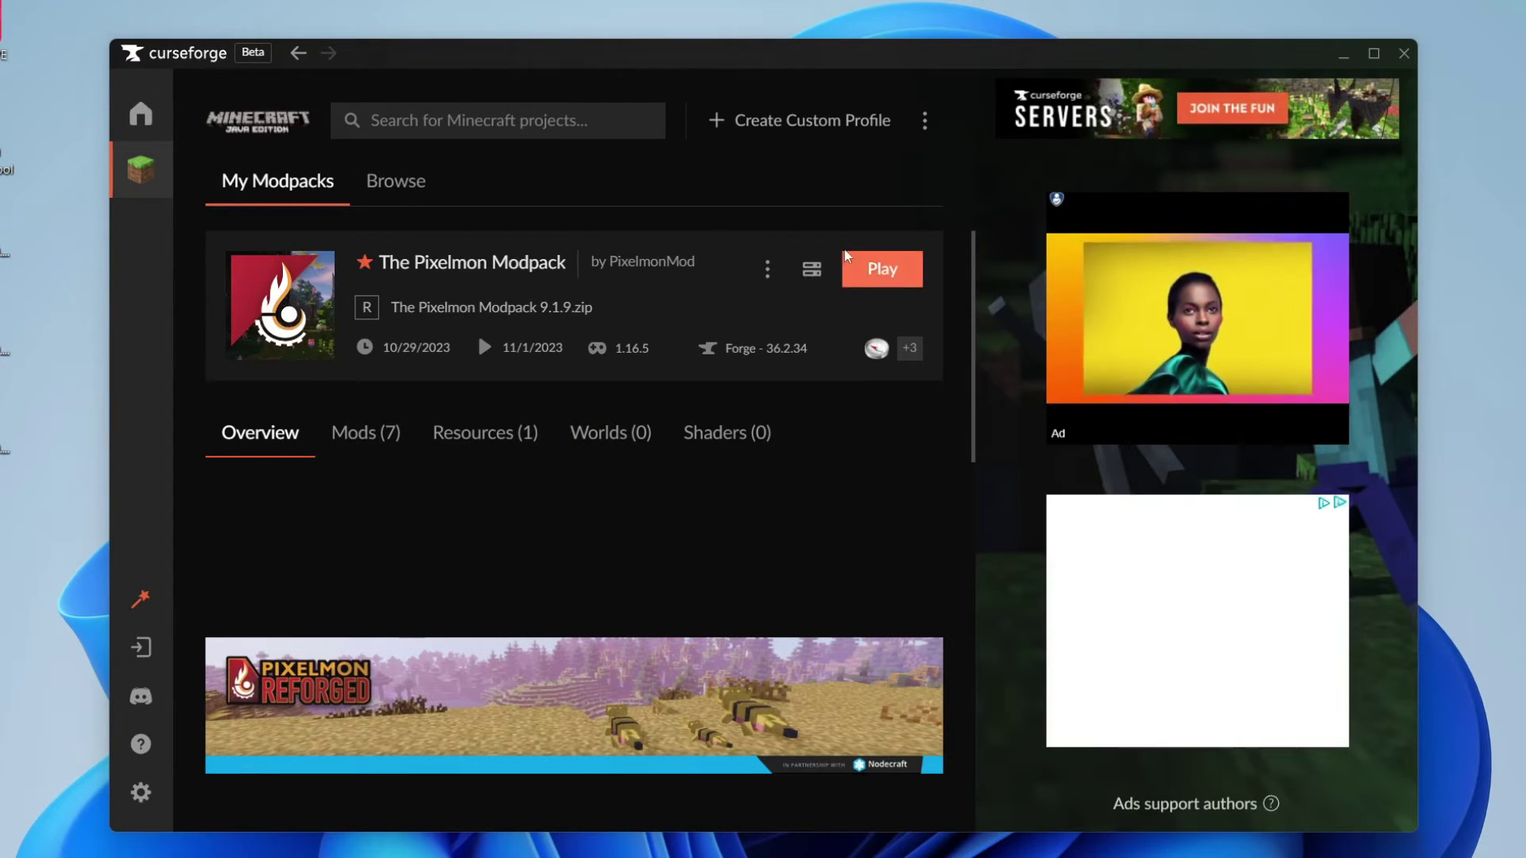
Step: Launch The Pixelmon Modpack to check Minecraft's available video settings, and close the game
click(881, 286)
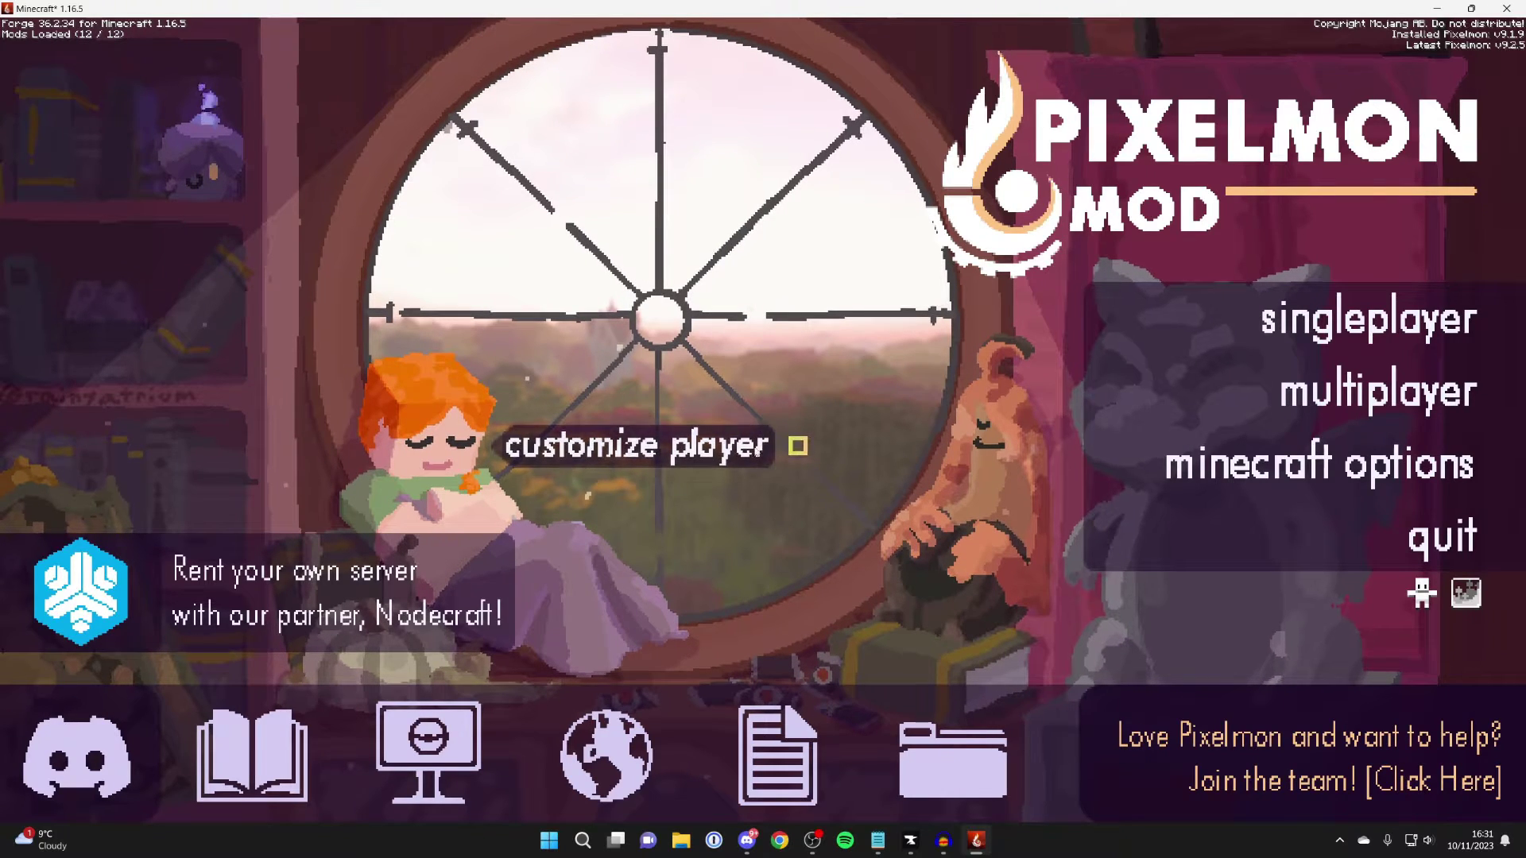
click(1263, 475)
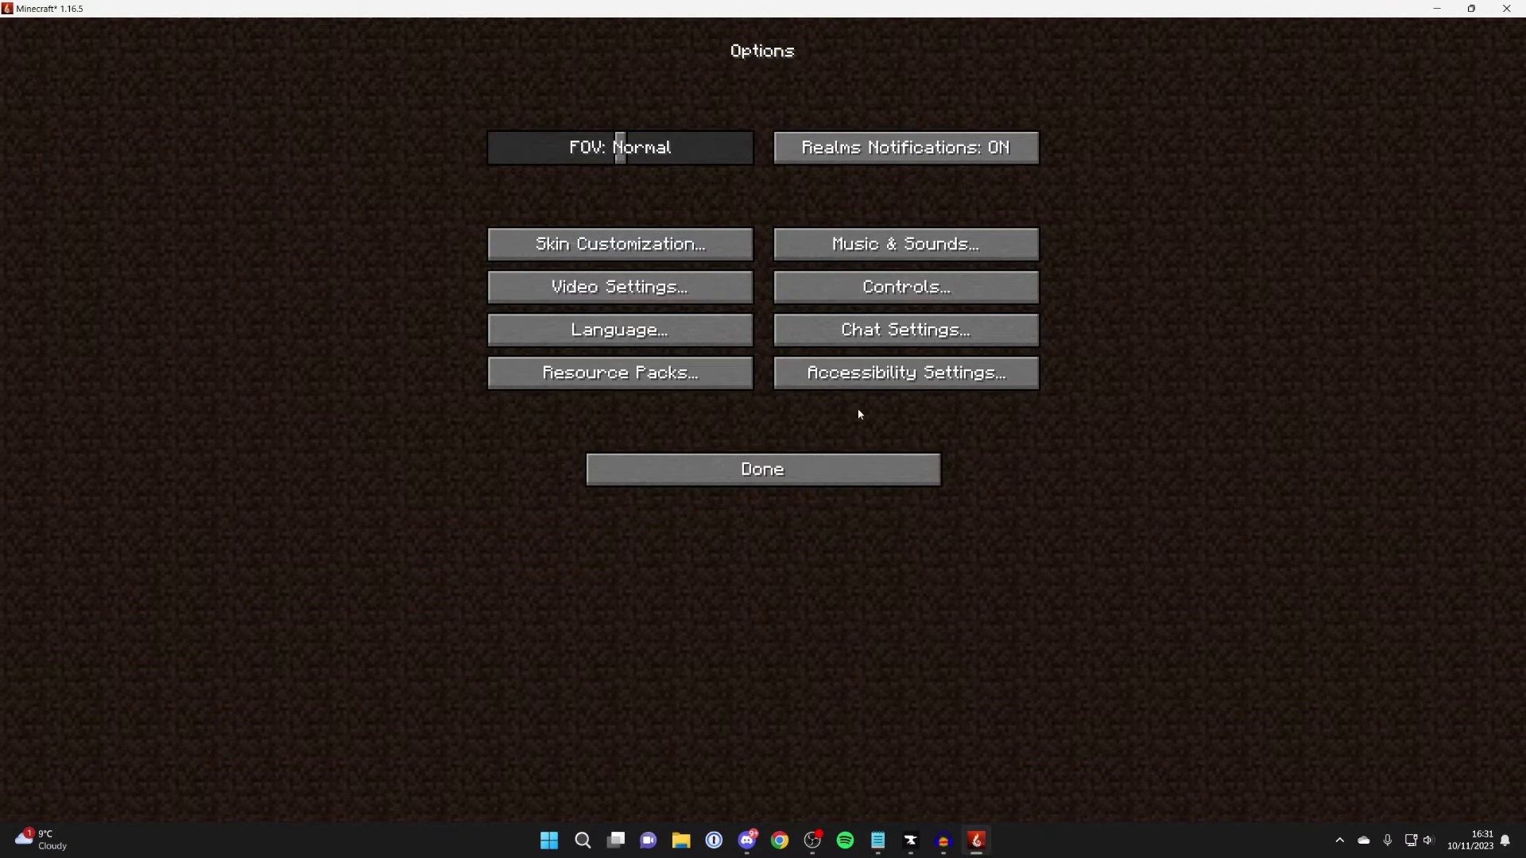
click(612, 293)
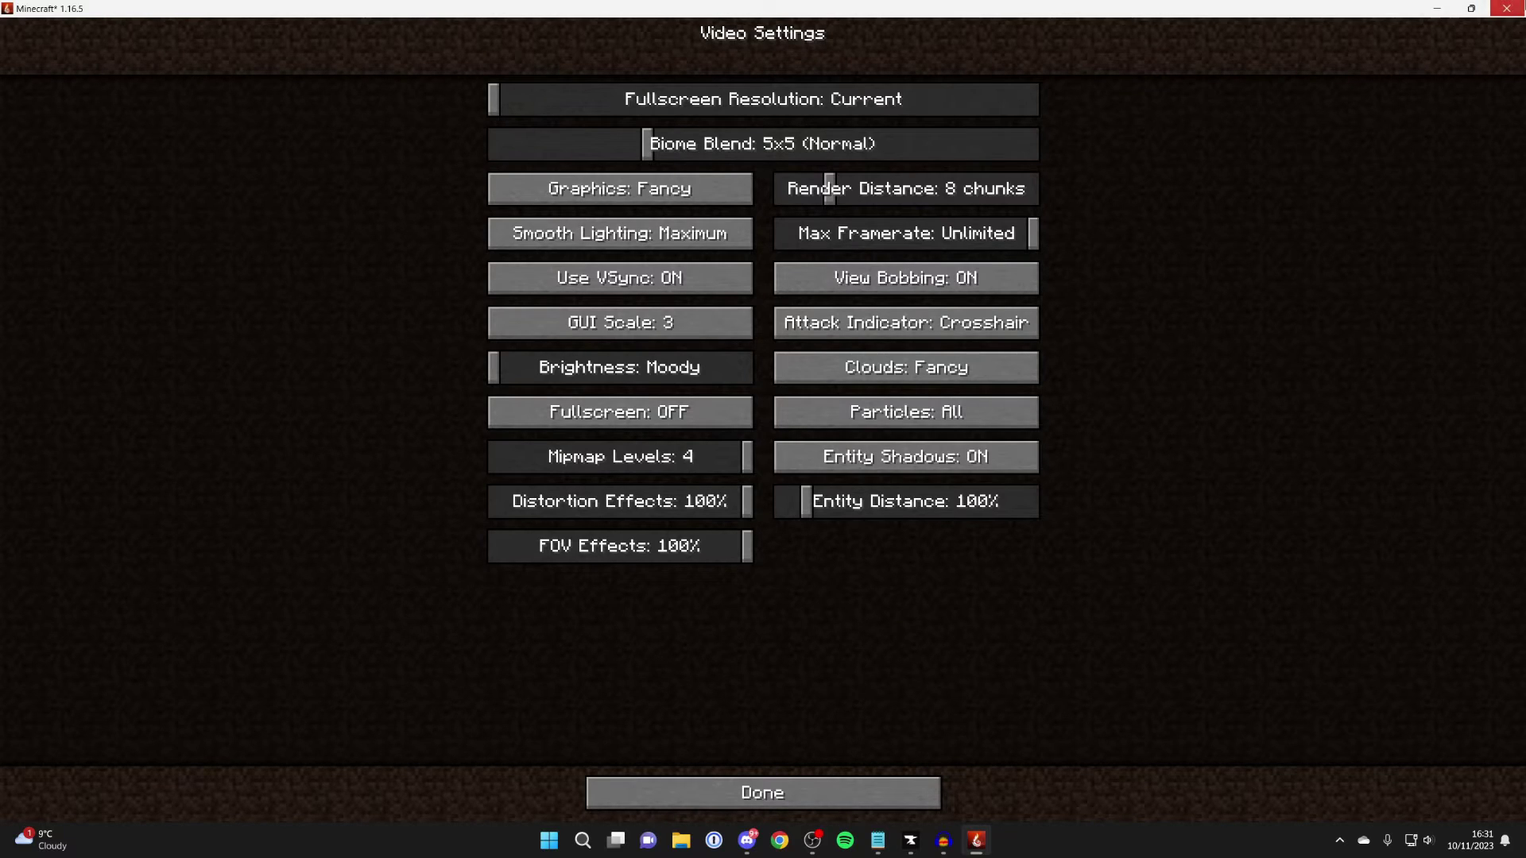
click(1506, 8)
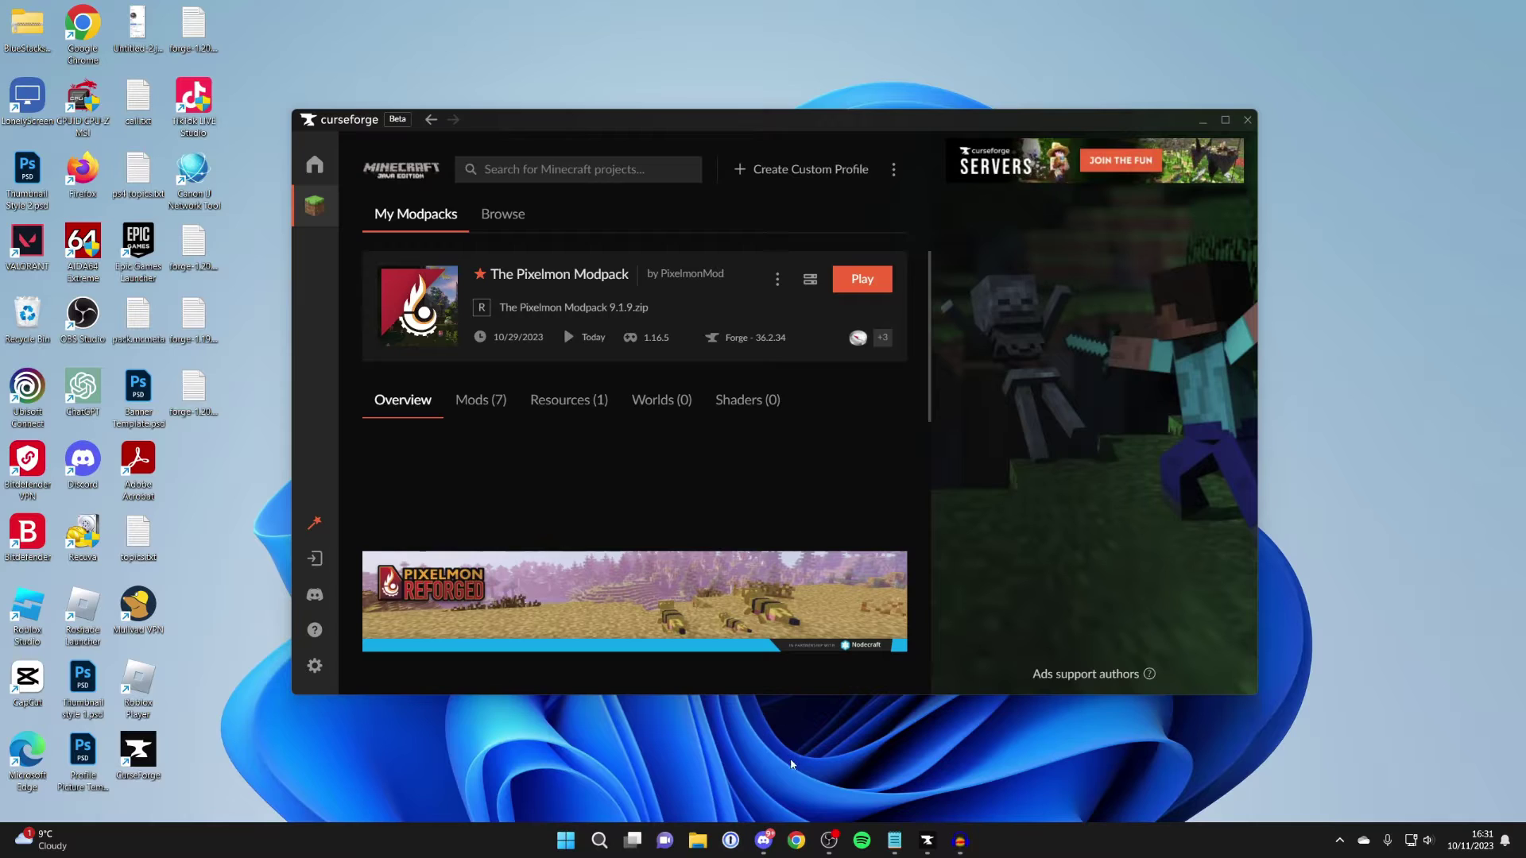
Step: Switch to Chrome, search Google for "optifine" and display all versions on the OptiFine downloads page
click(912, 528)
click(797, 841)
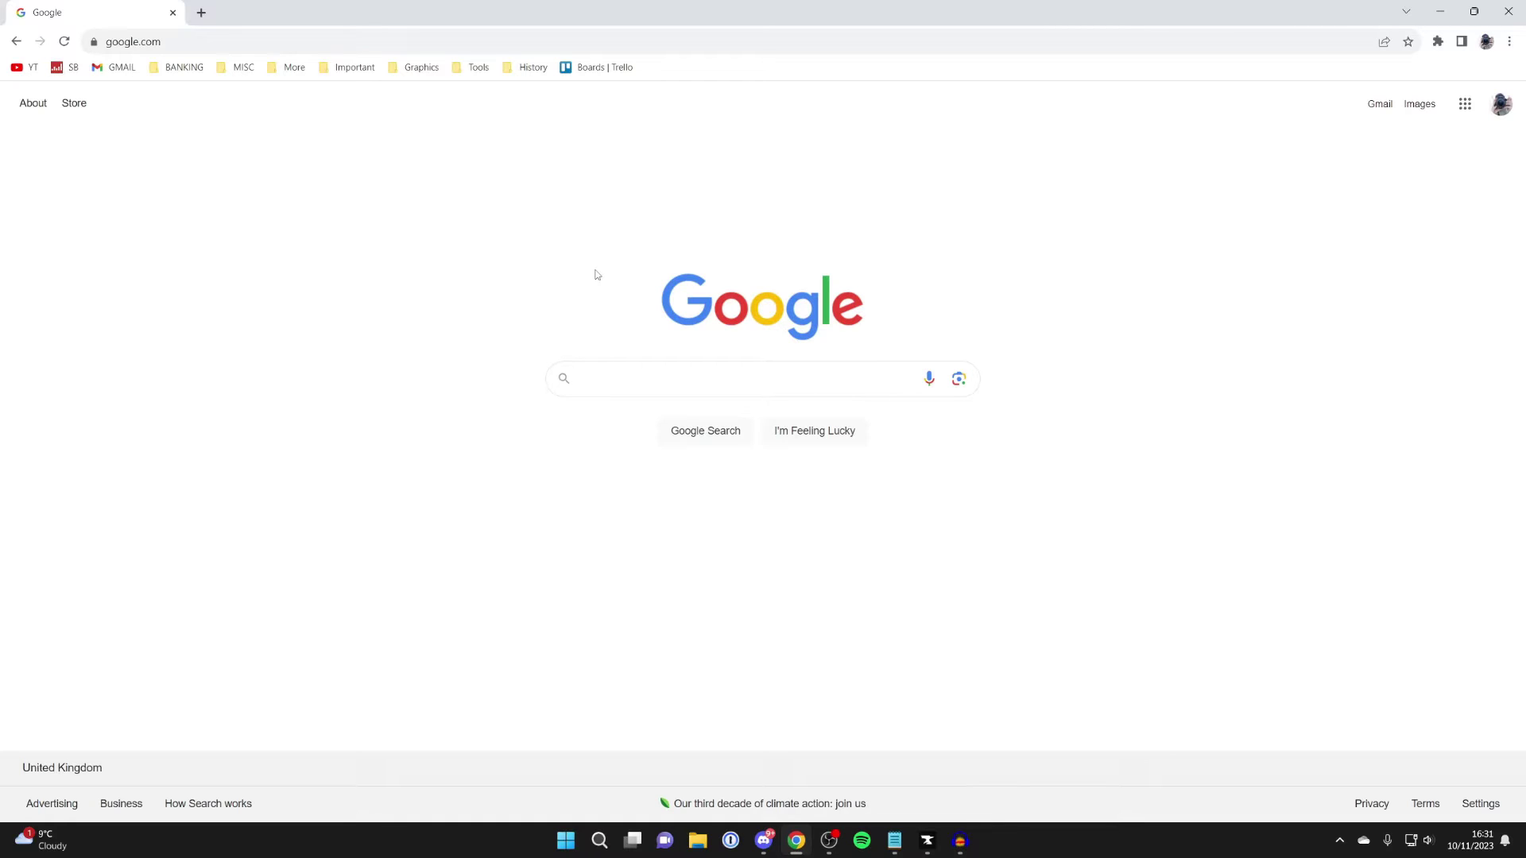
click(592, 372)
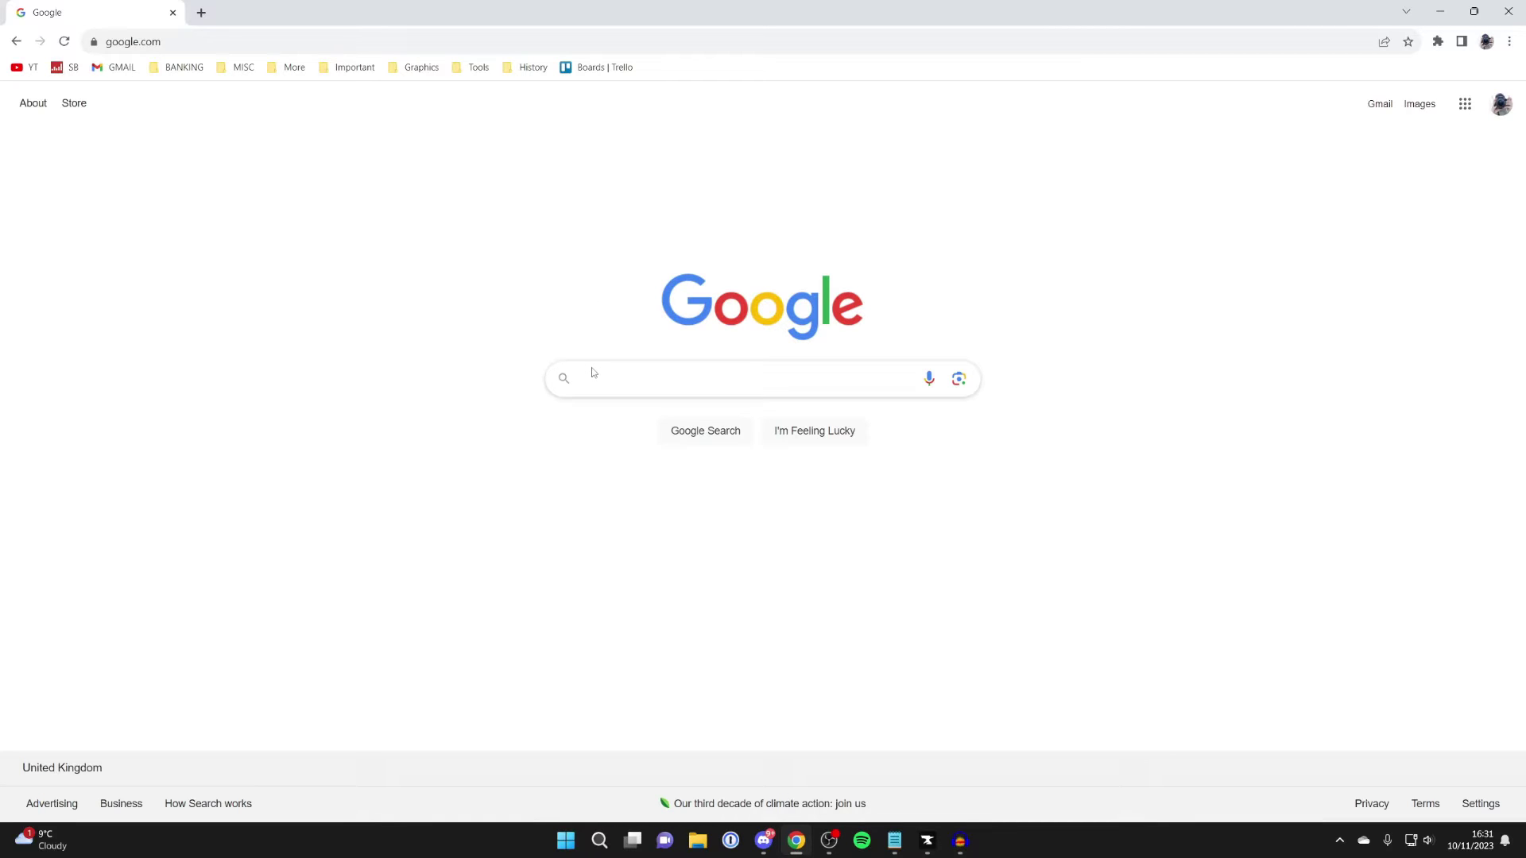
text(optifine)
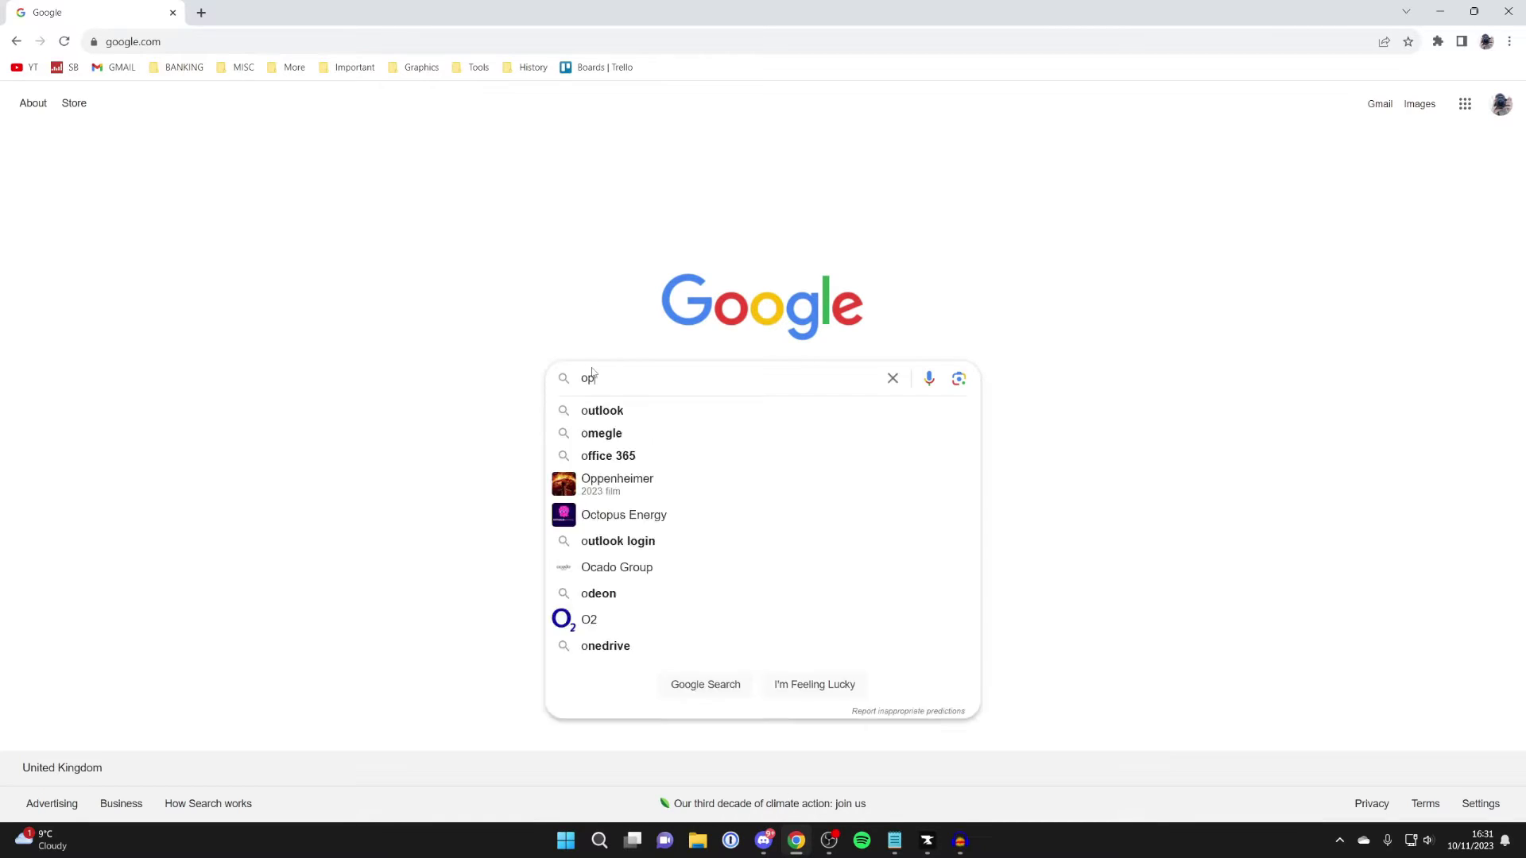
key(Return)
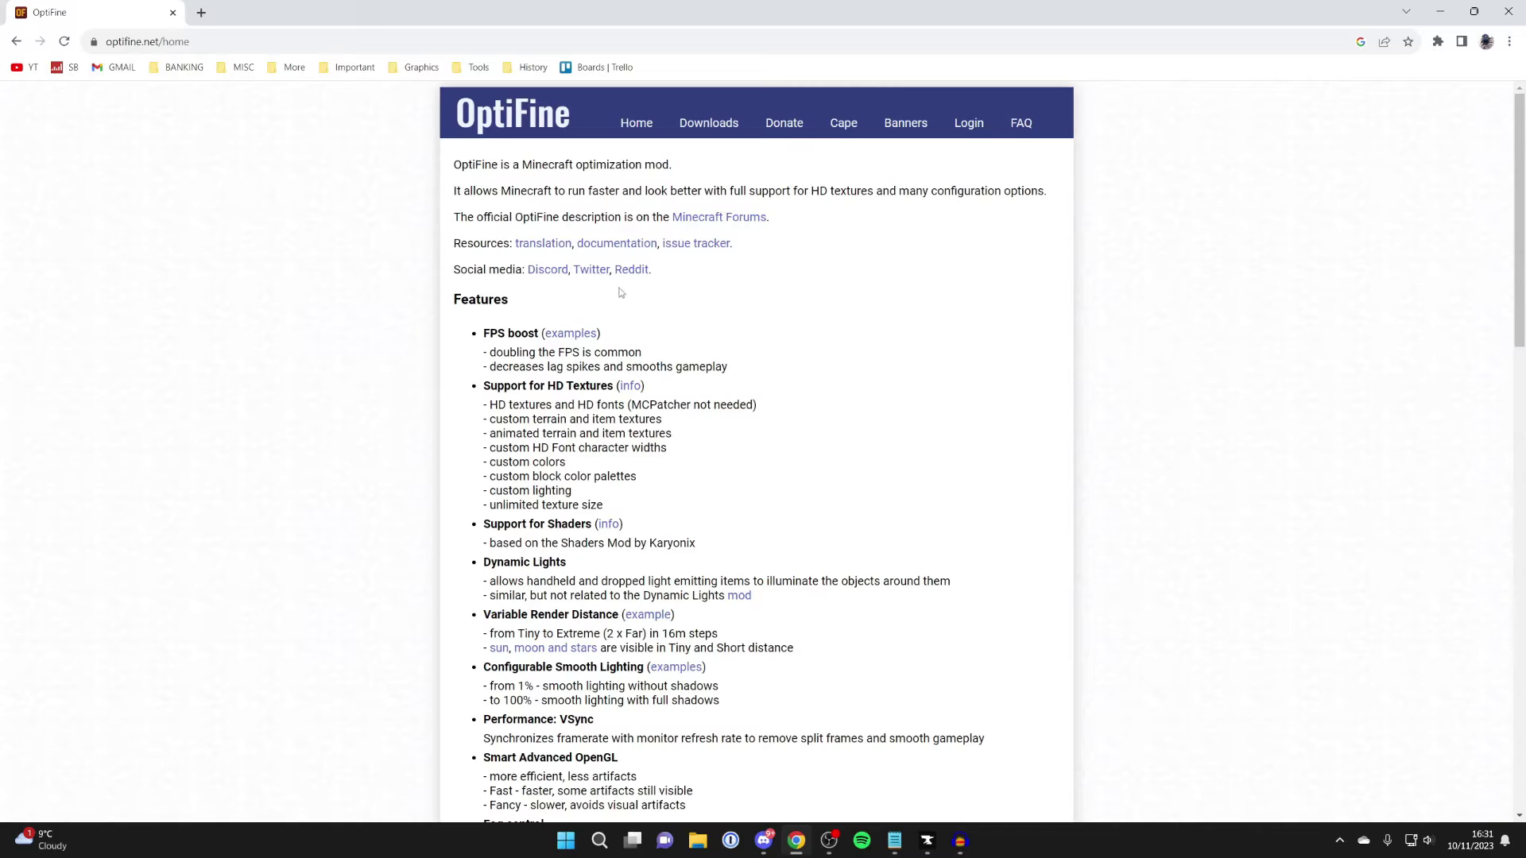
click(701, 125)
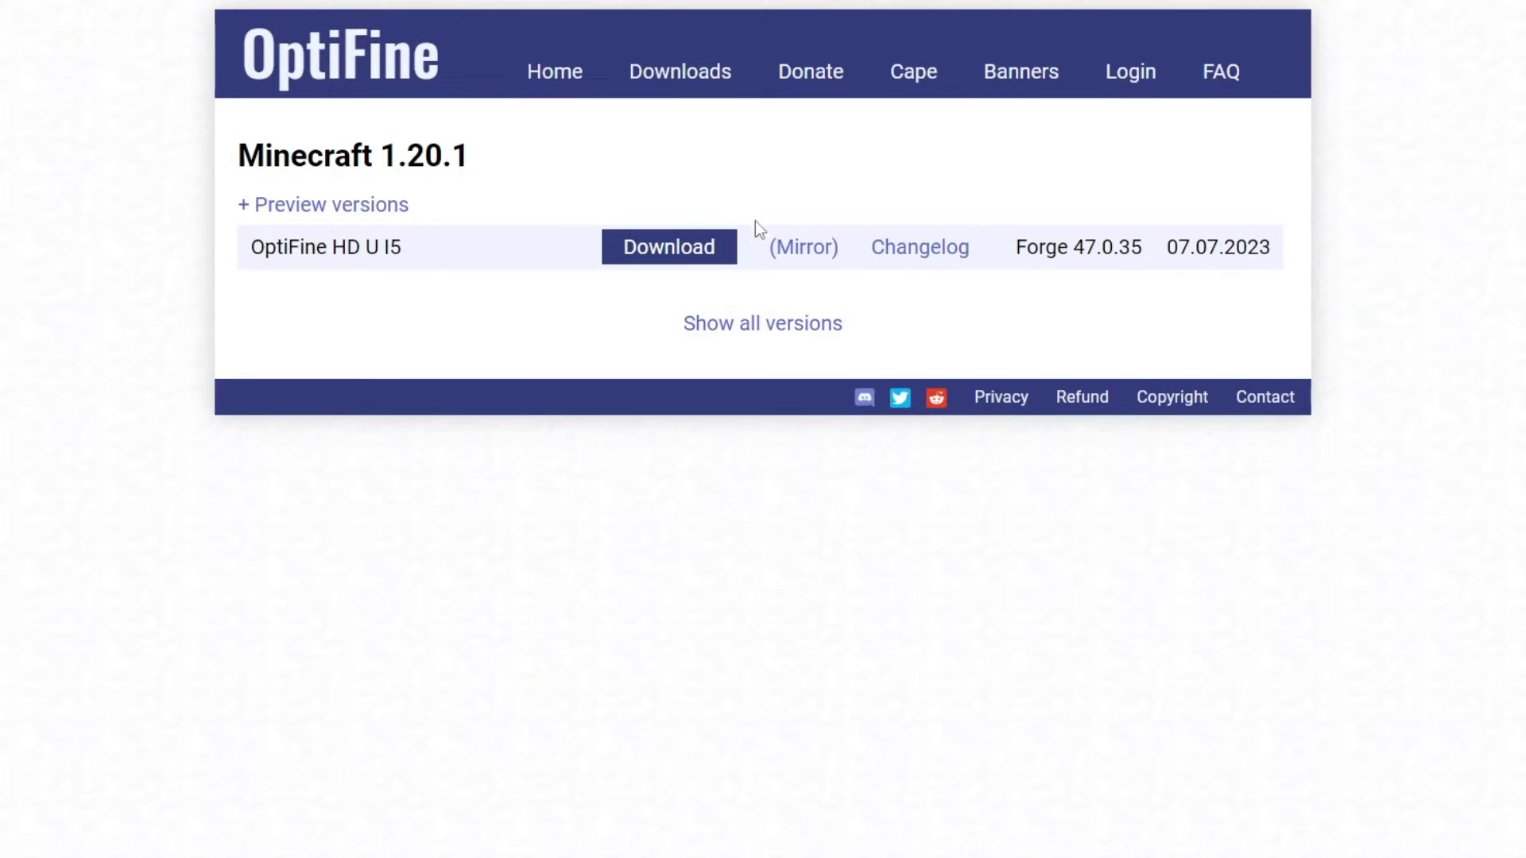
click(741, 324)
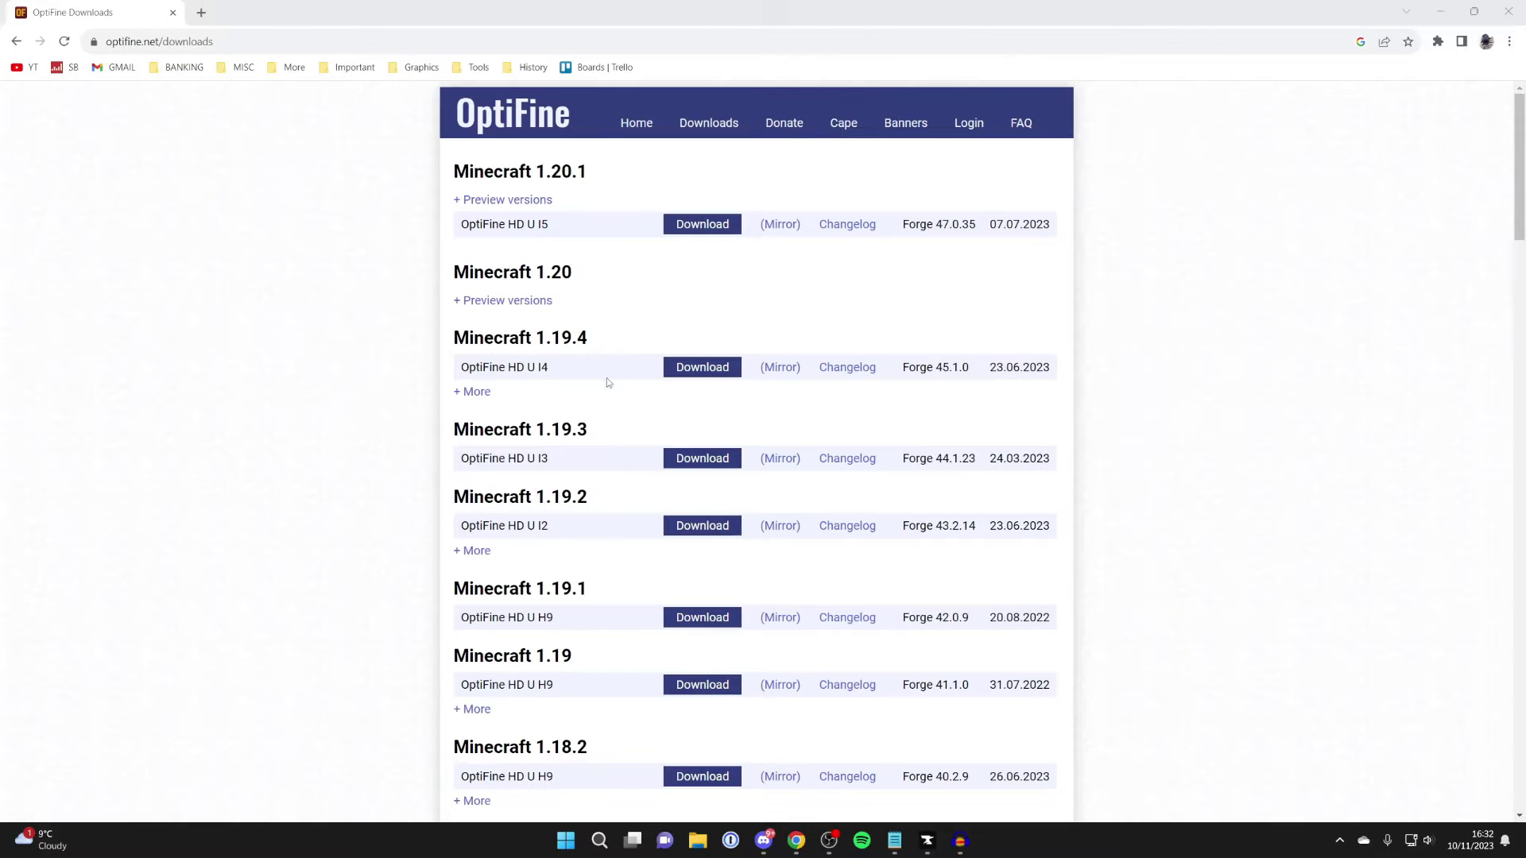
Step: Switch to CurseForge and check which Minecraft version The Pixelmon Modpack uses
click(924, 849)
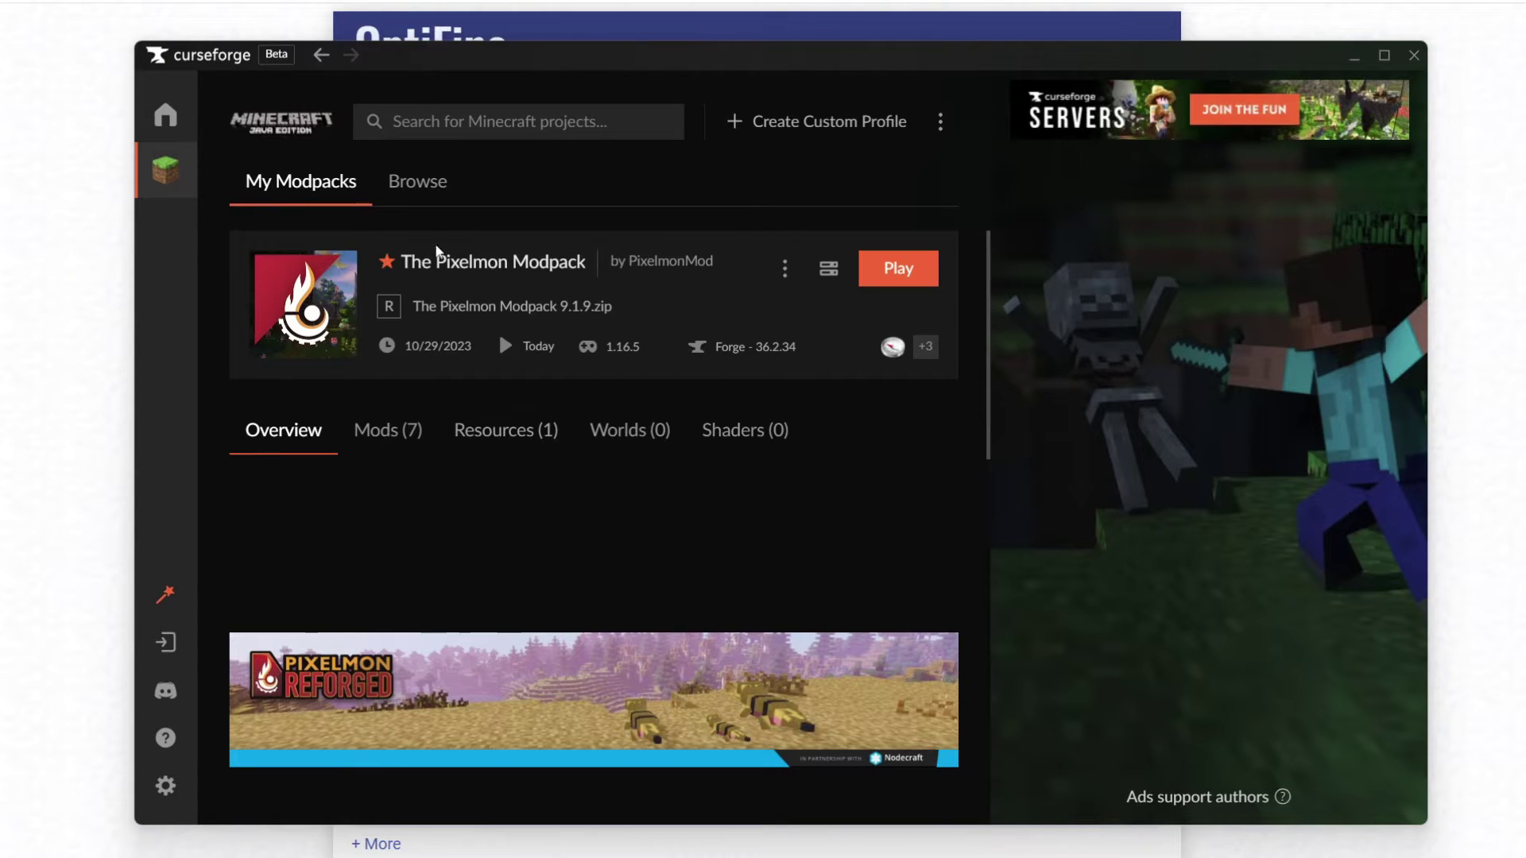
click(322, 192)
click(313, 415)
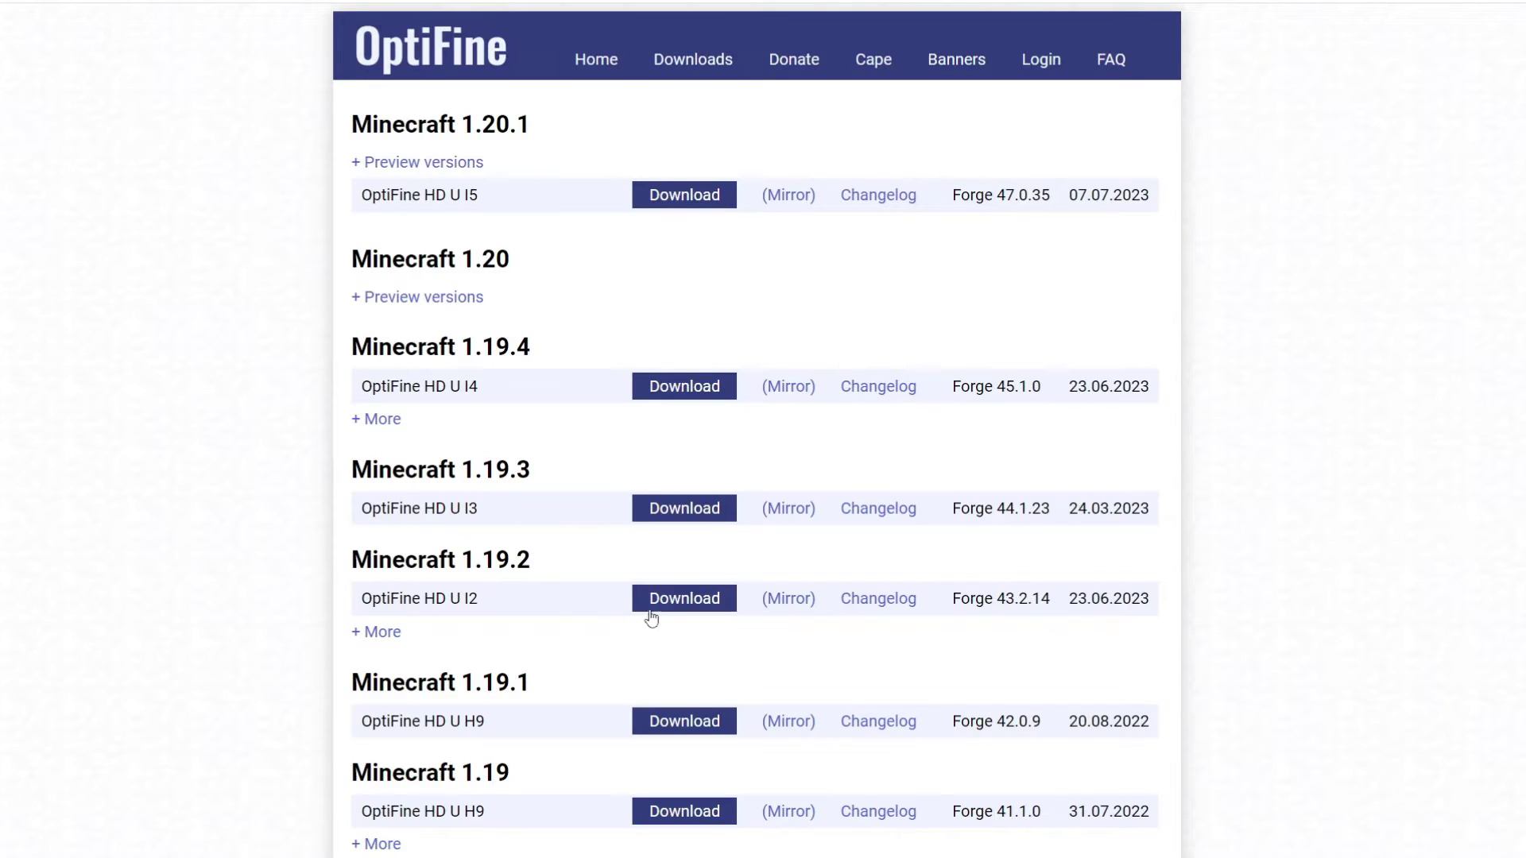
Step: Download OptiFine HD U G8 for Minecraft 1.16.5 and close the browser
scroll(620, 235, down, 15)
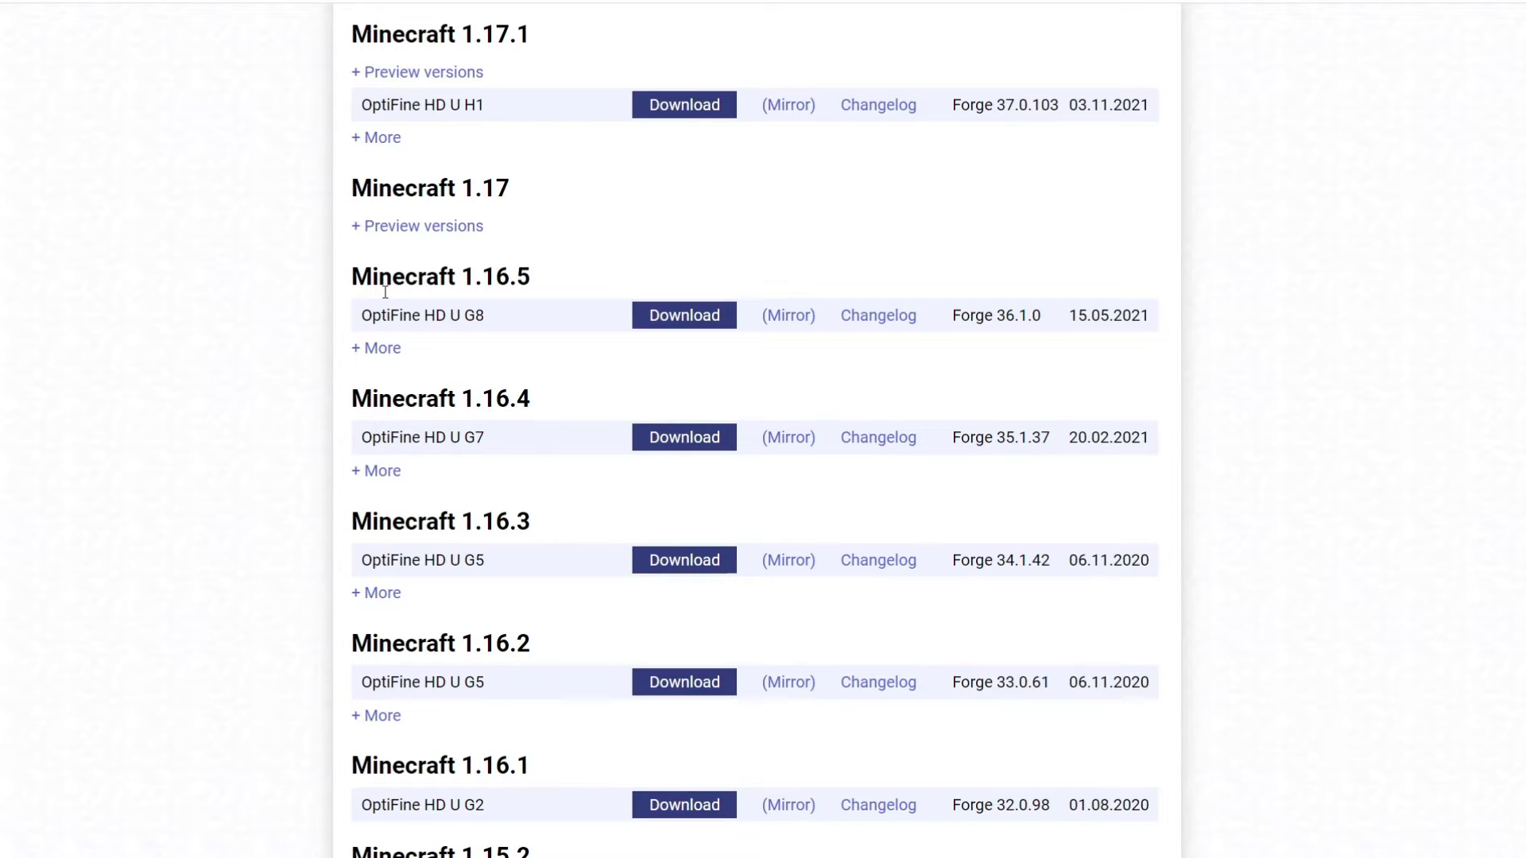
click(675, 317)
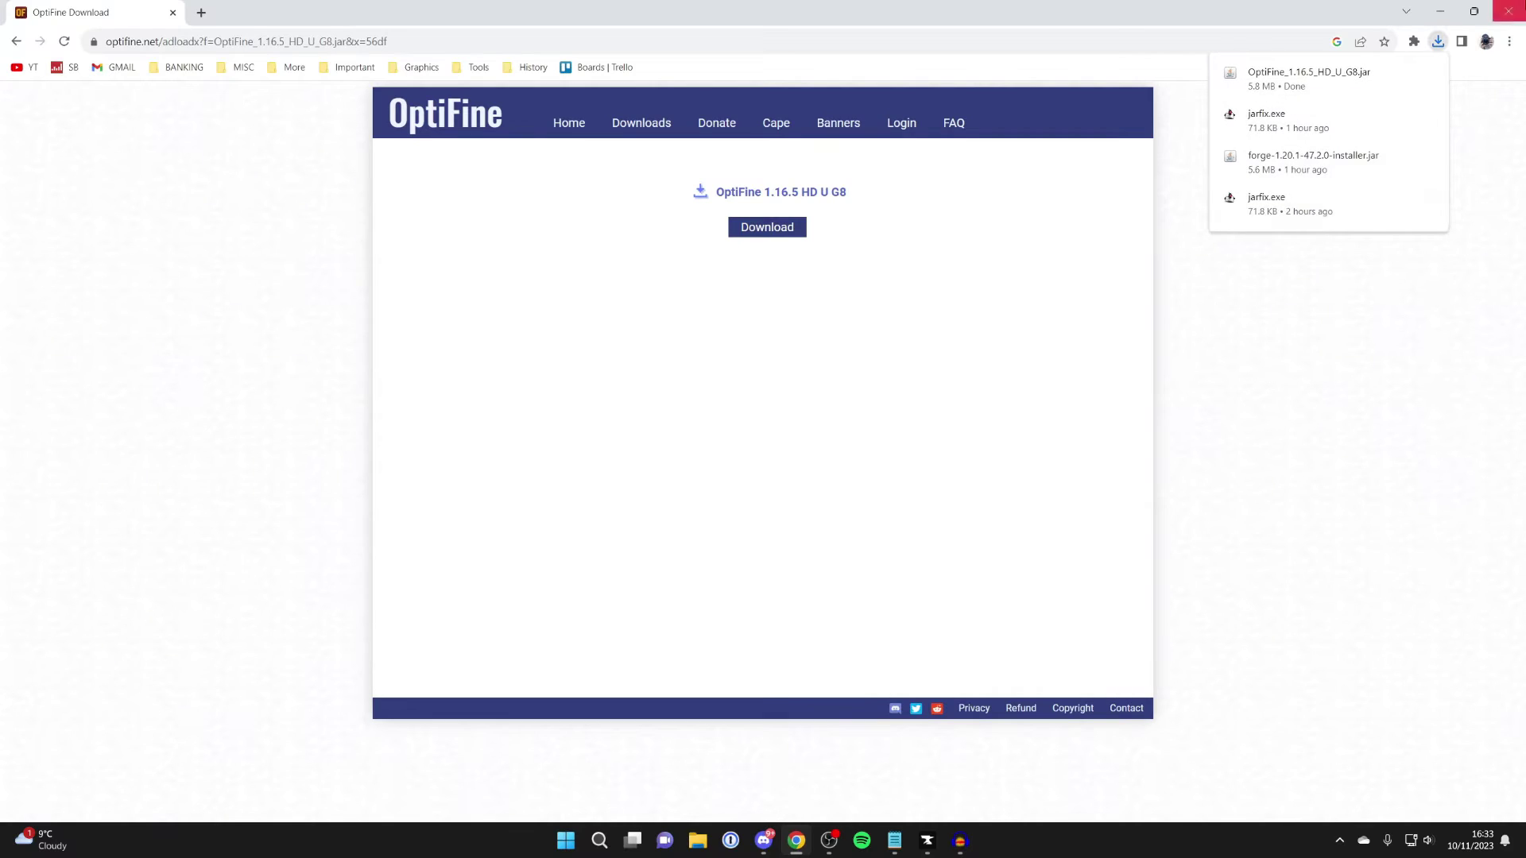
click(1509, 11)
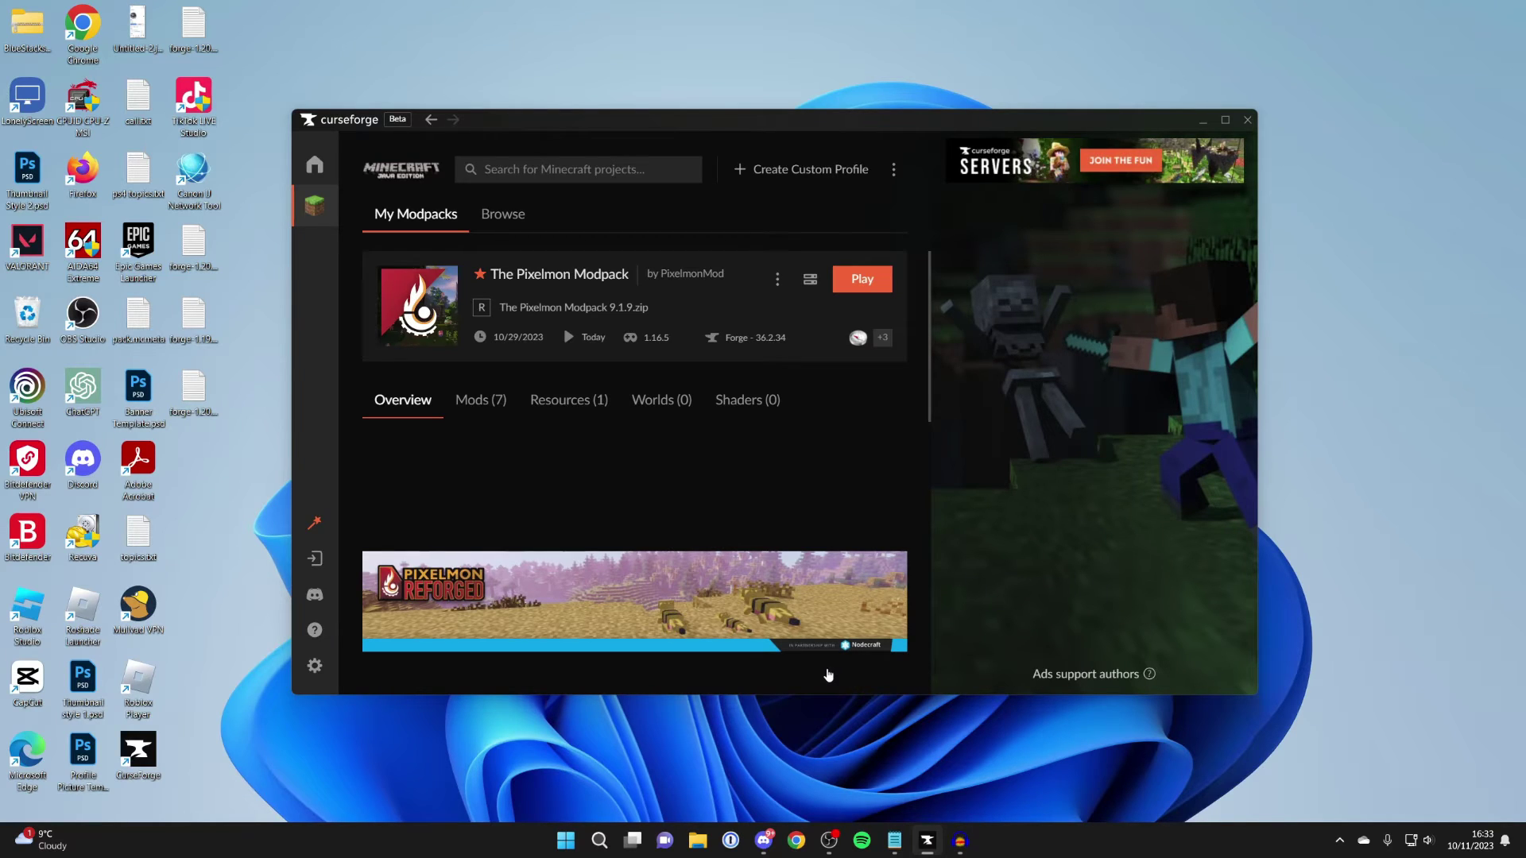
Step: Move OptiFine_1.16.5_HD_U_G8.jar from the Downloads folder to the desktop
key(super+e)
click(784, 427)
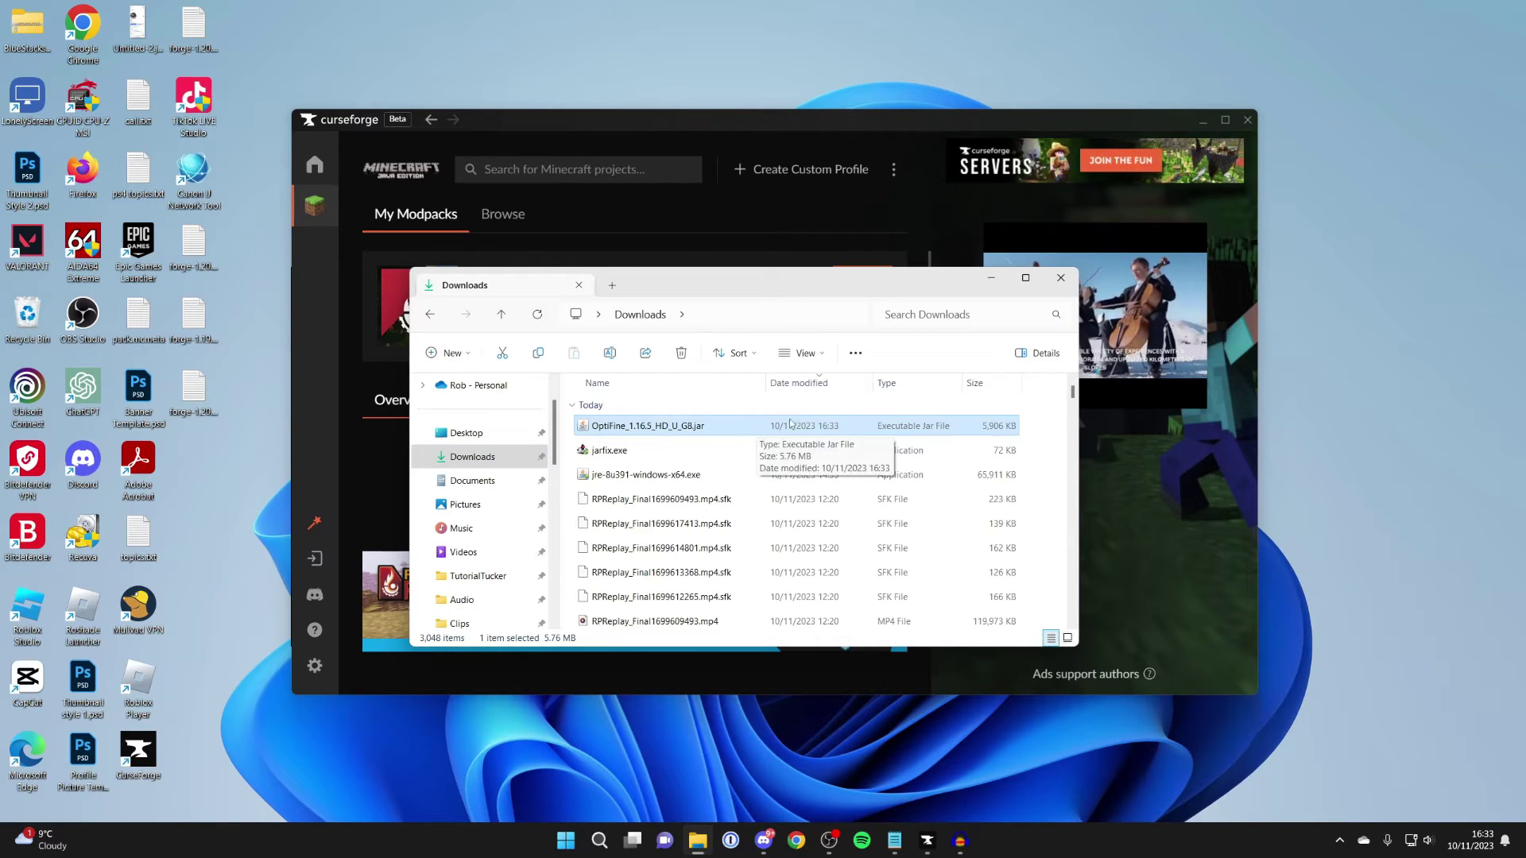
drag(790, 424, 209, 495)
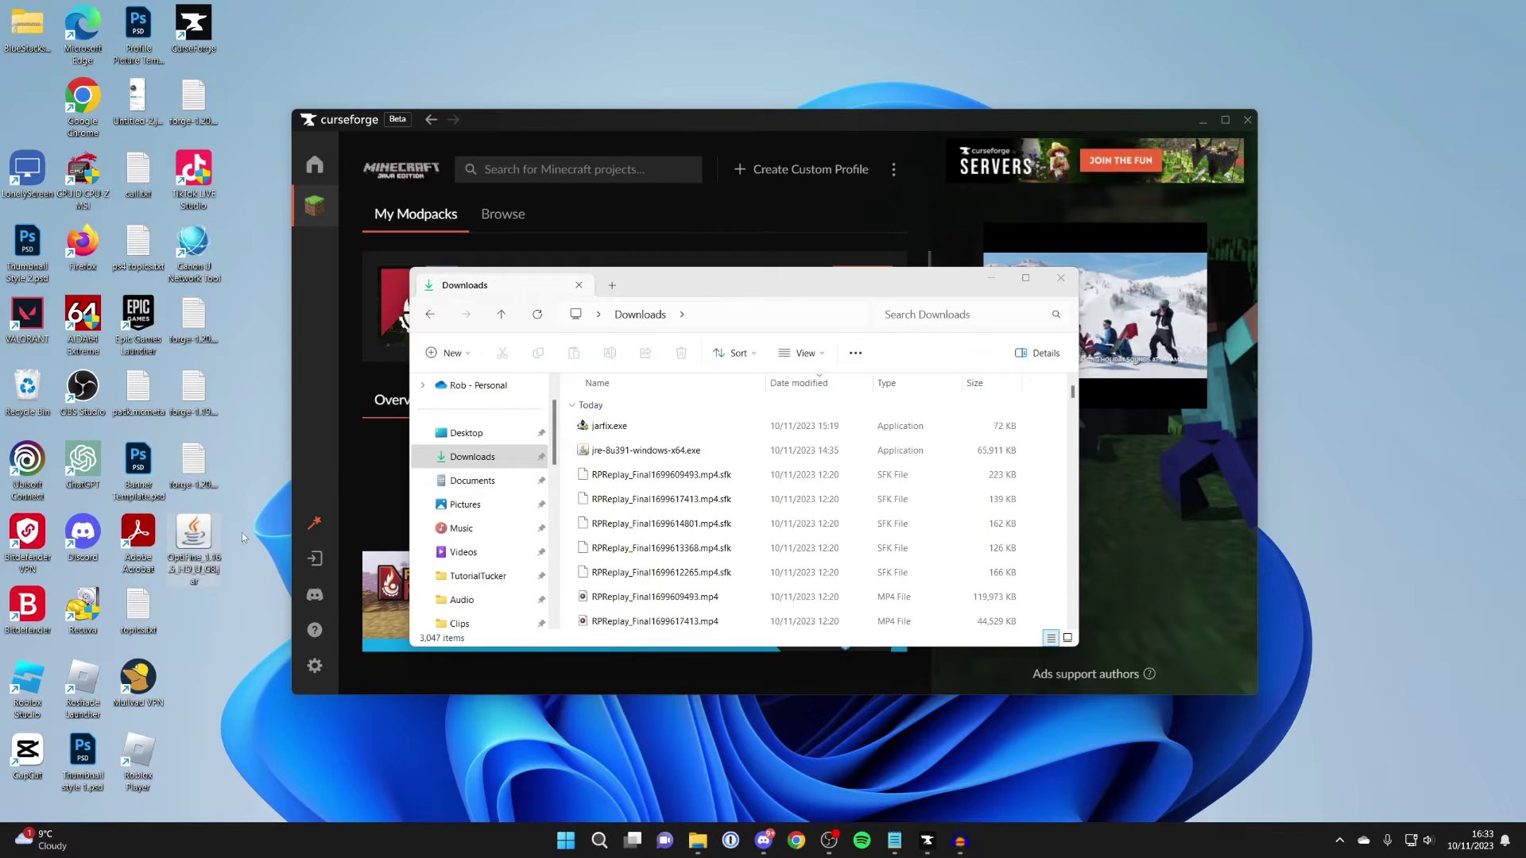
Step: Return to CurseForge and open The Pixelmon Modpack's installation folder in File Explorer
click(350, 442)
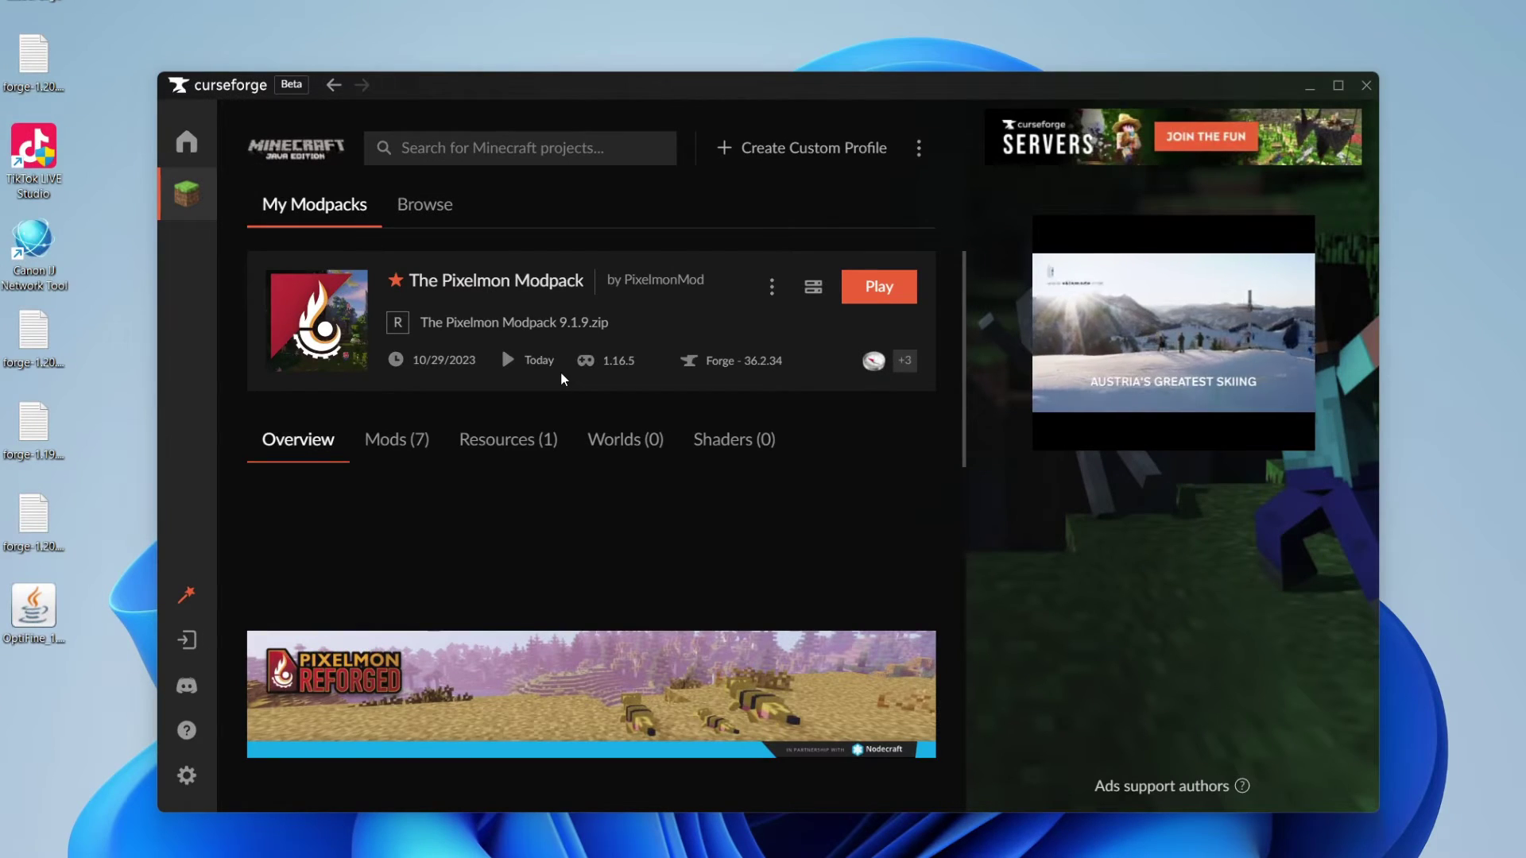
click(370, 205)
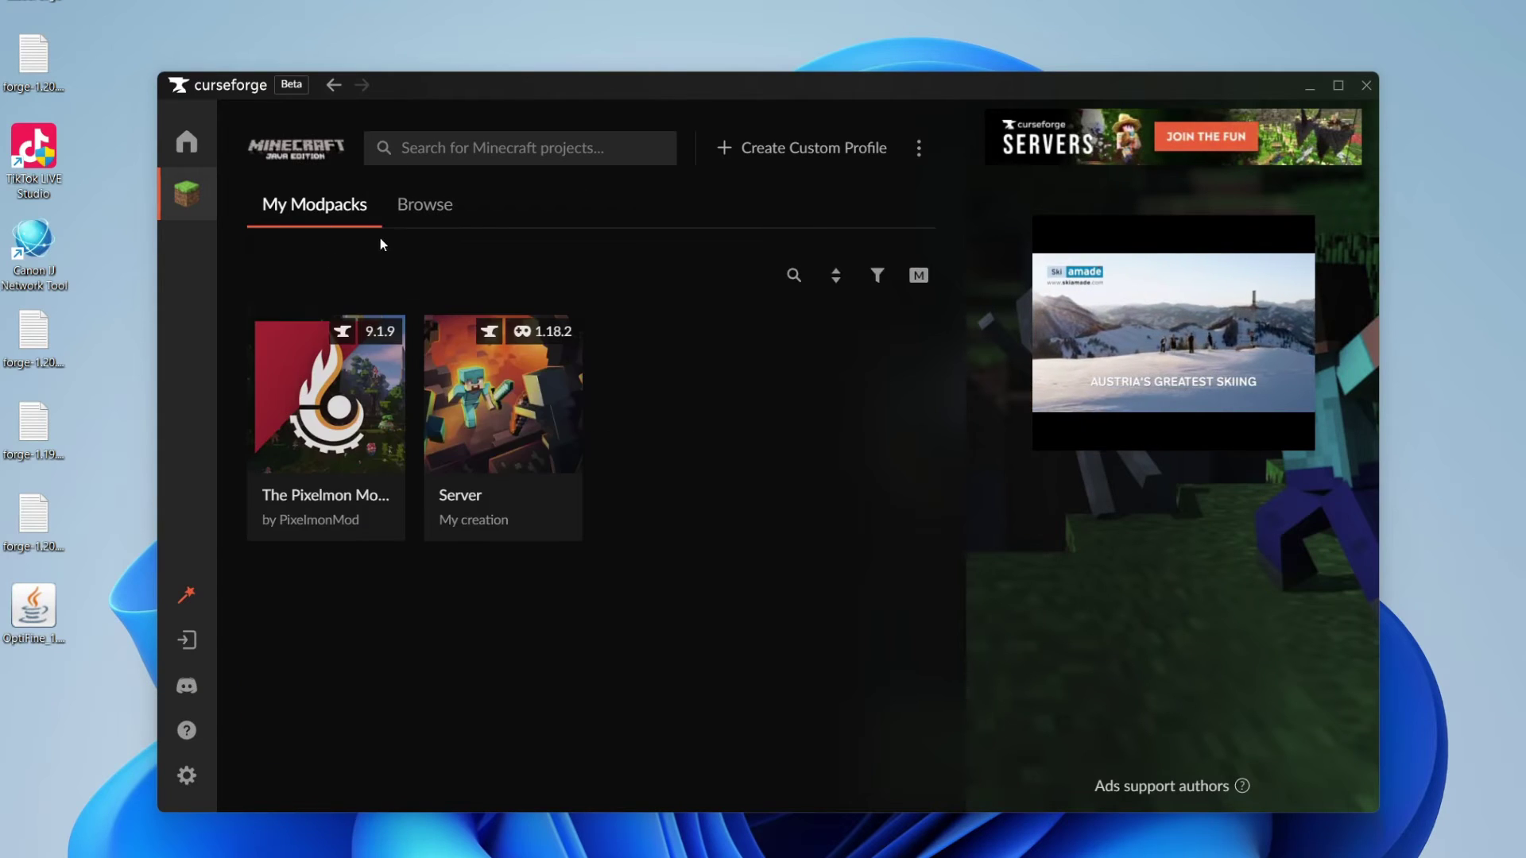
click(320, 388)
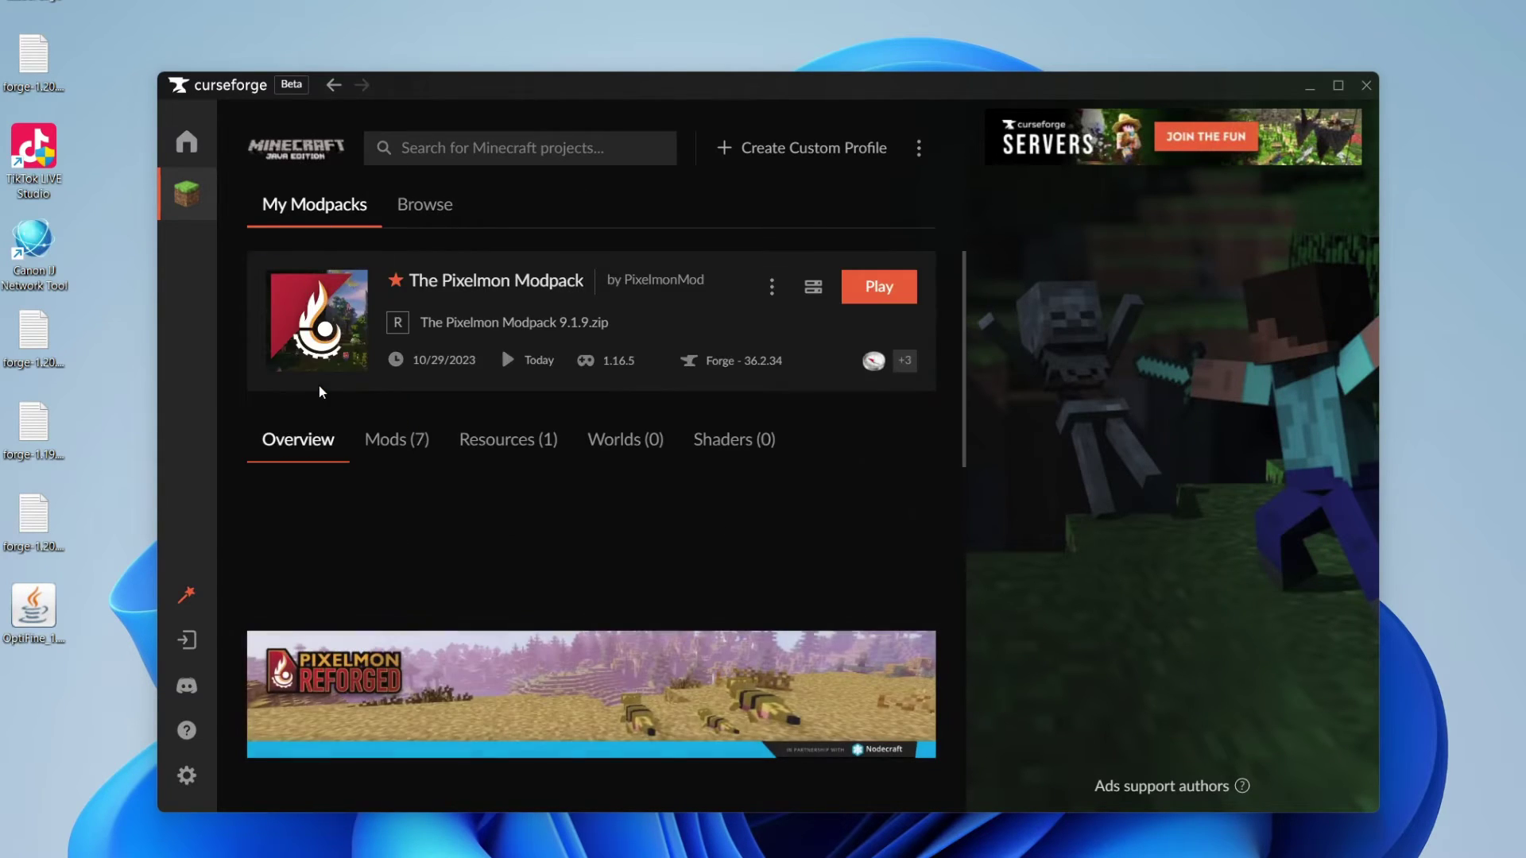
click(773, 293)
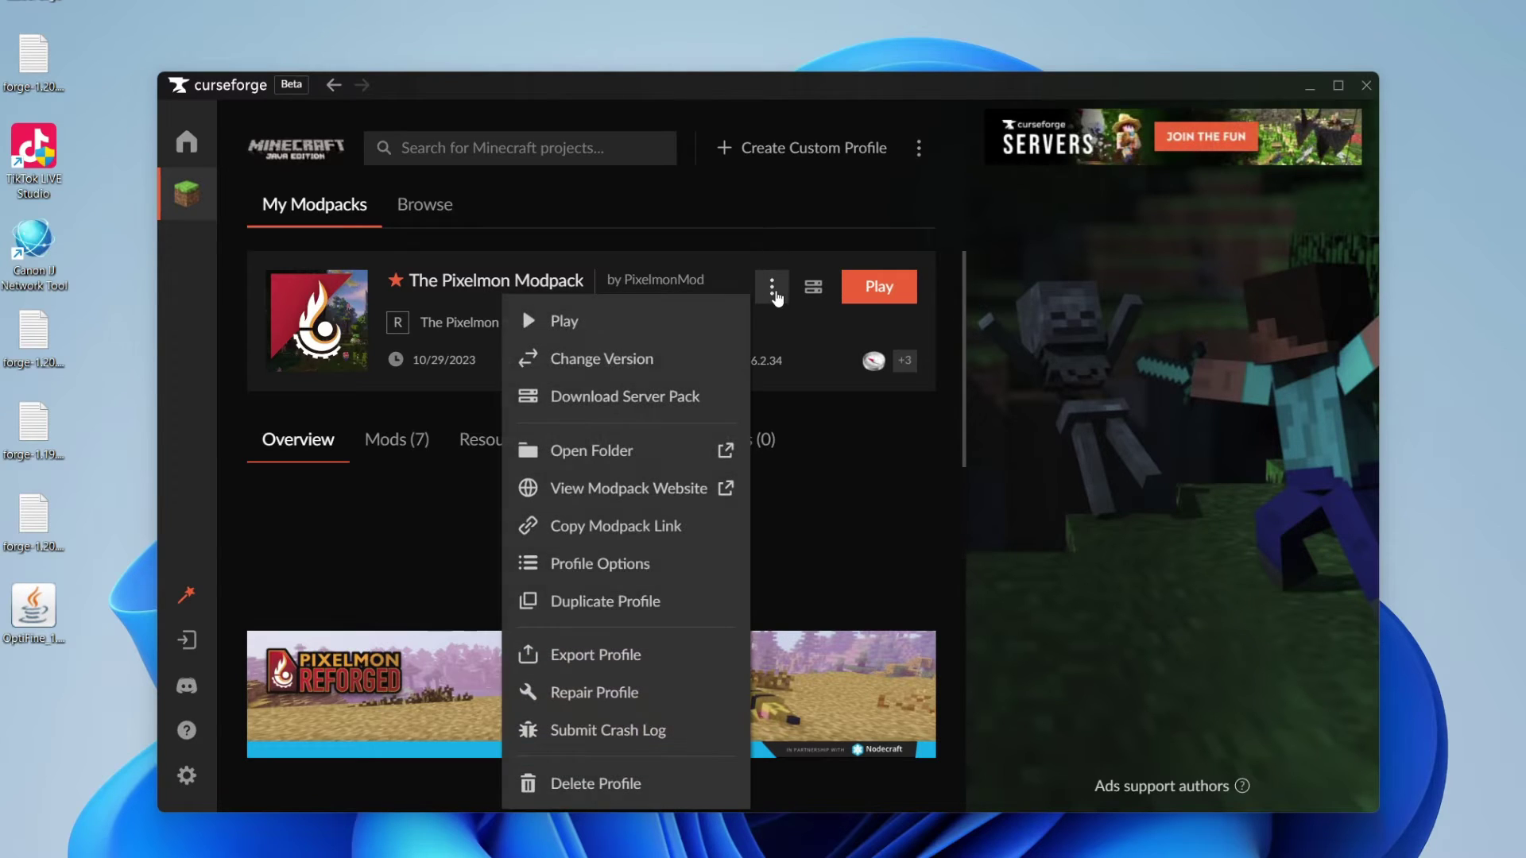
click(627, 452)
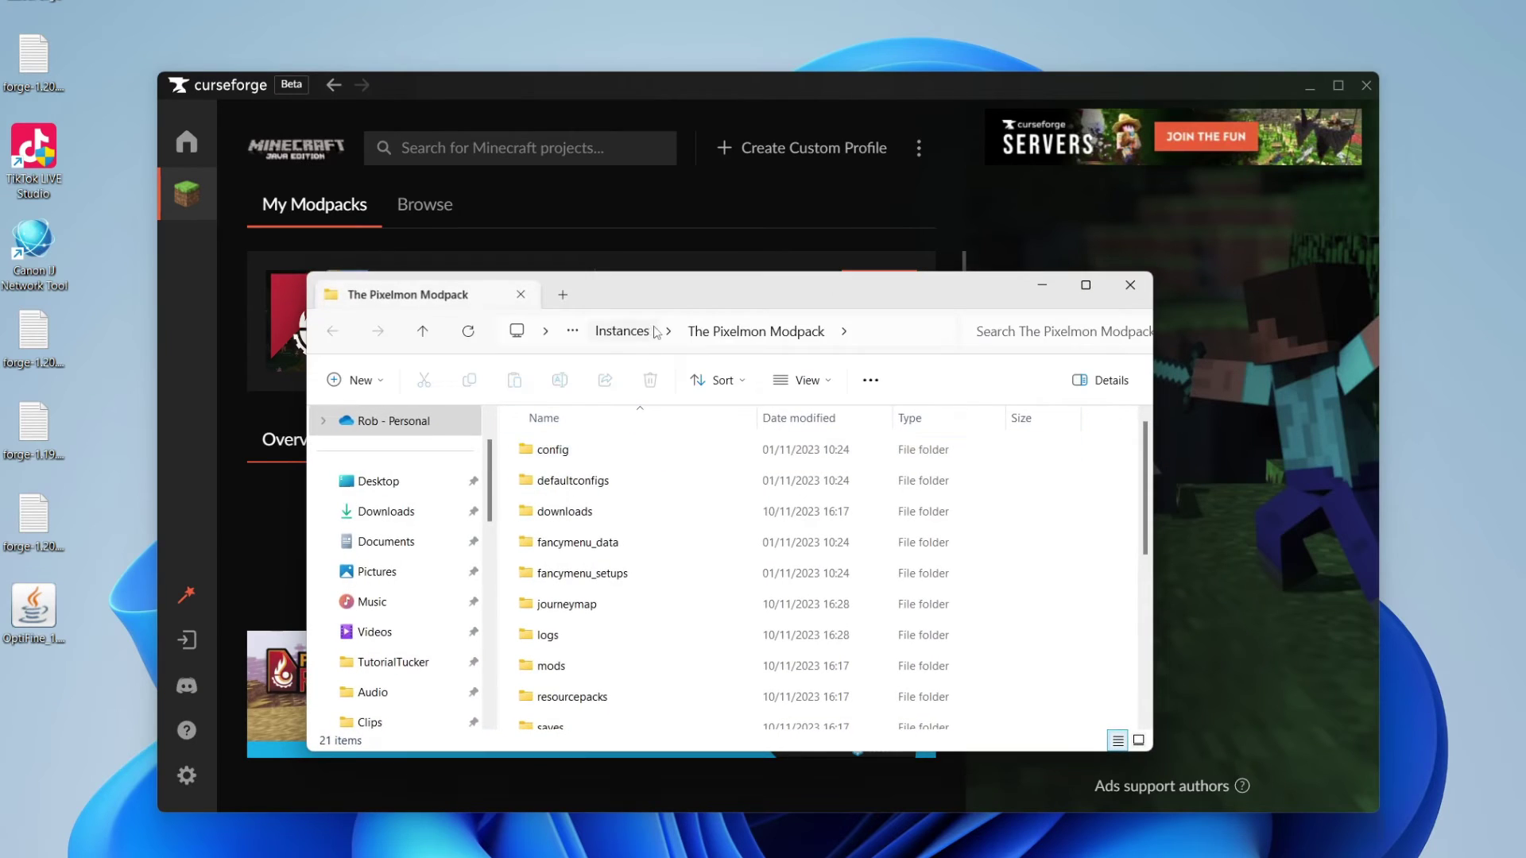
Step: Open the modpack's mods folder and reposition its window so the desktop OptiFine file stays accessible
drag(663, 296, 652, 259)
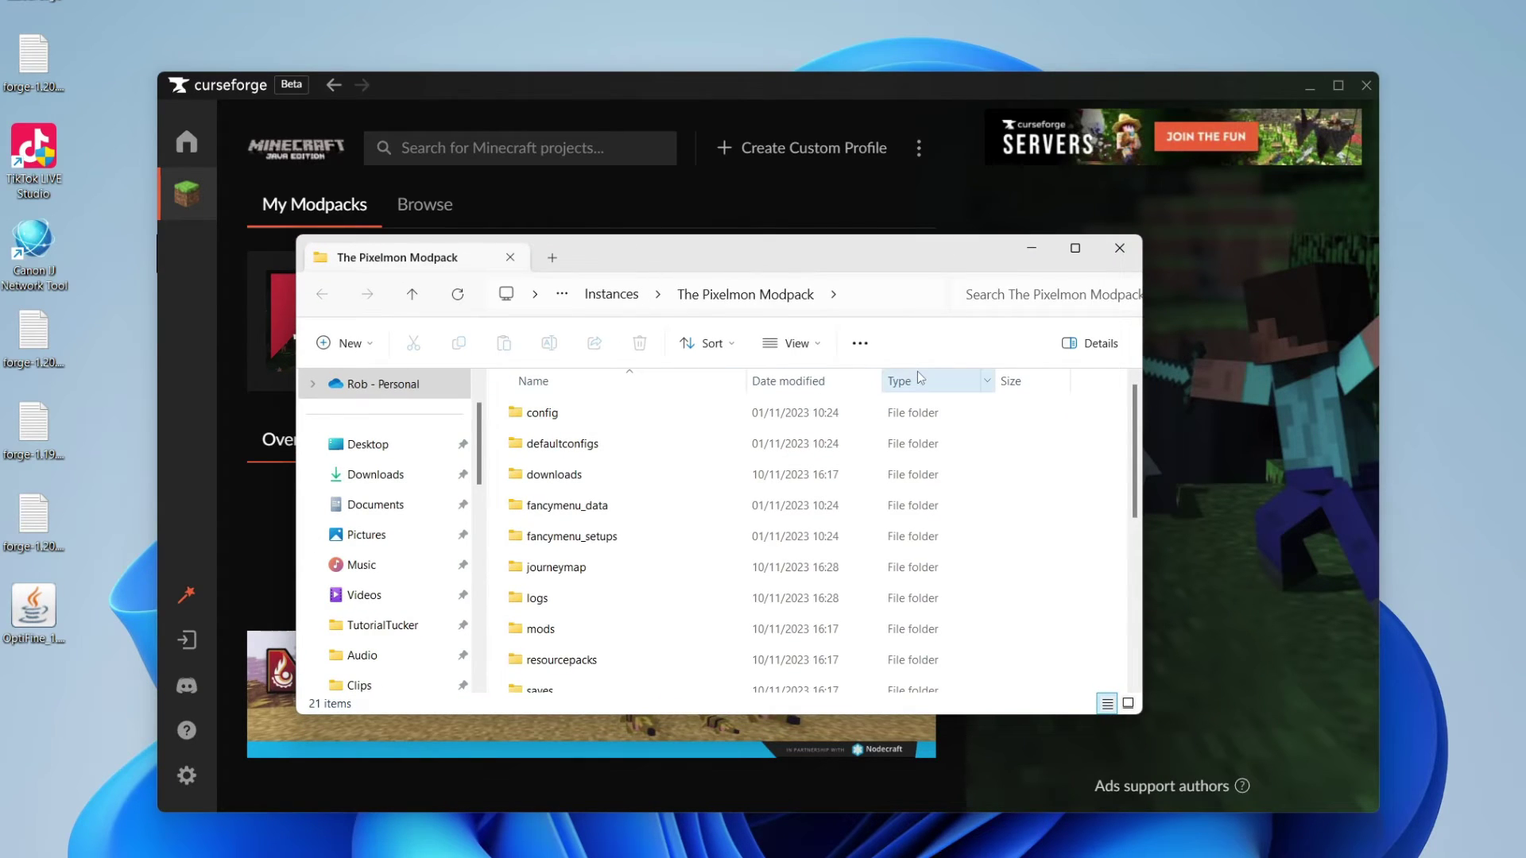
double_click(569, 634)
mouse_move(608, 657)
mouse_down()
mouse_move(598, 401)
mouse_move(595, 640)
mouse_up()
drag(619, 246, 624, 195)
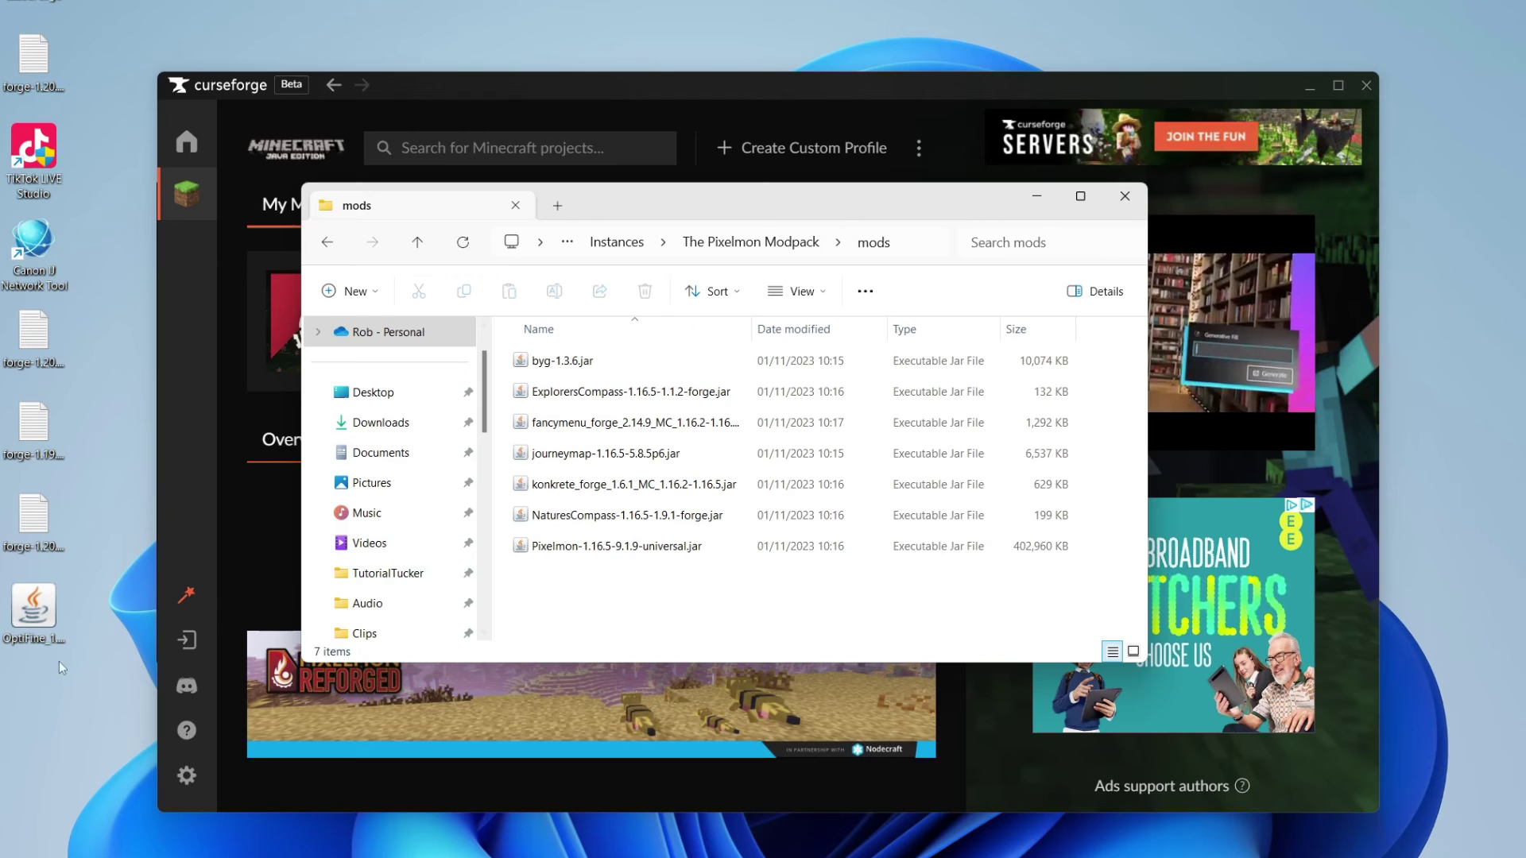
Step: Move the OptiFine 1.16.5 jar from the desktop into the mods folder and close the folder window
click(32, 606)
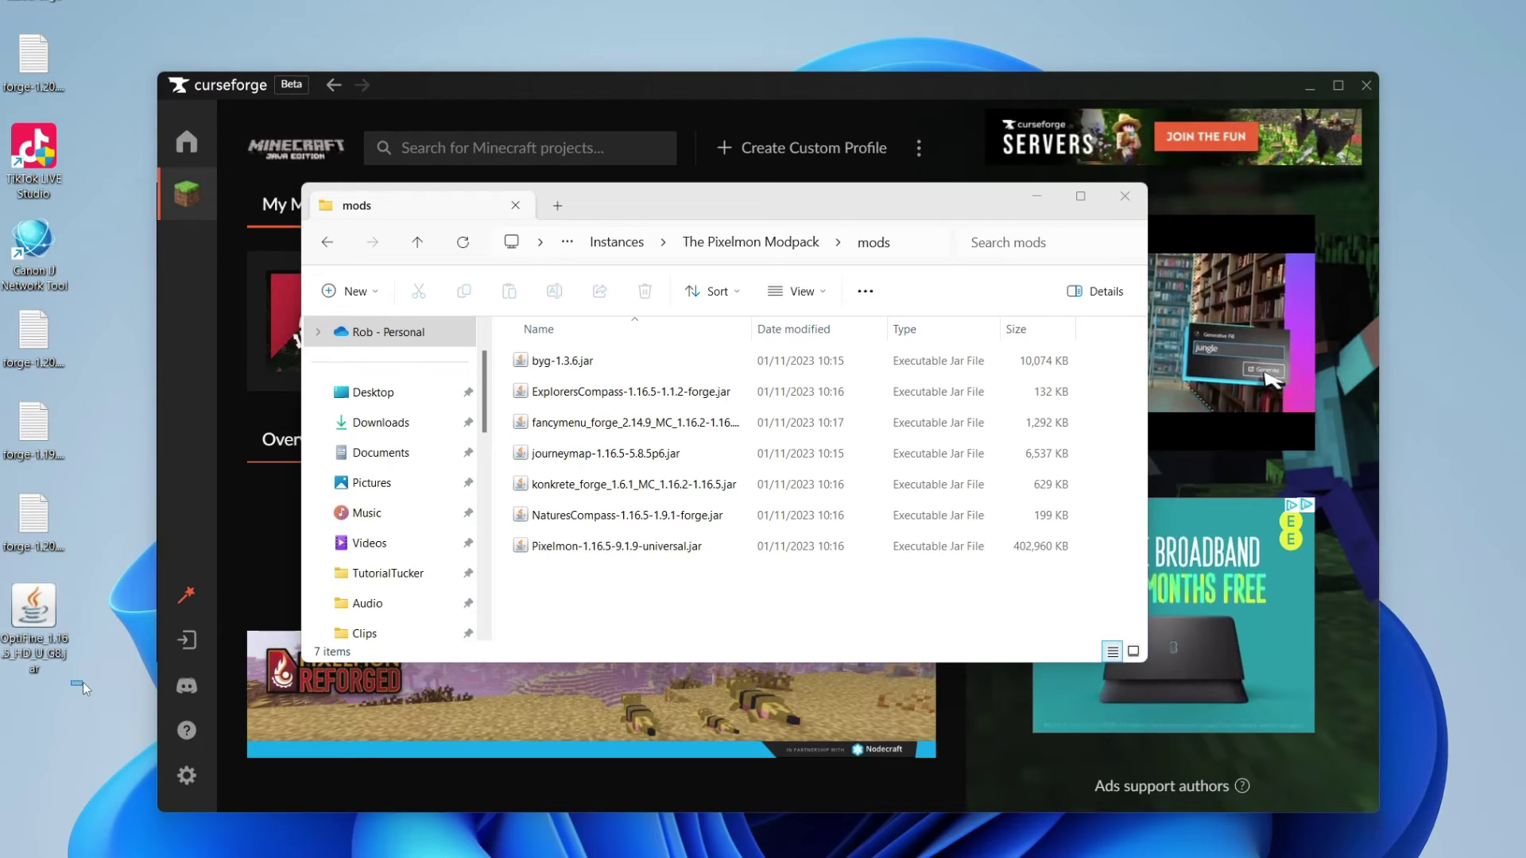
drag(31, 605, 632, 618)
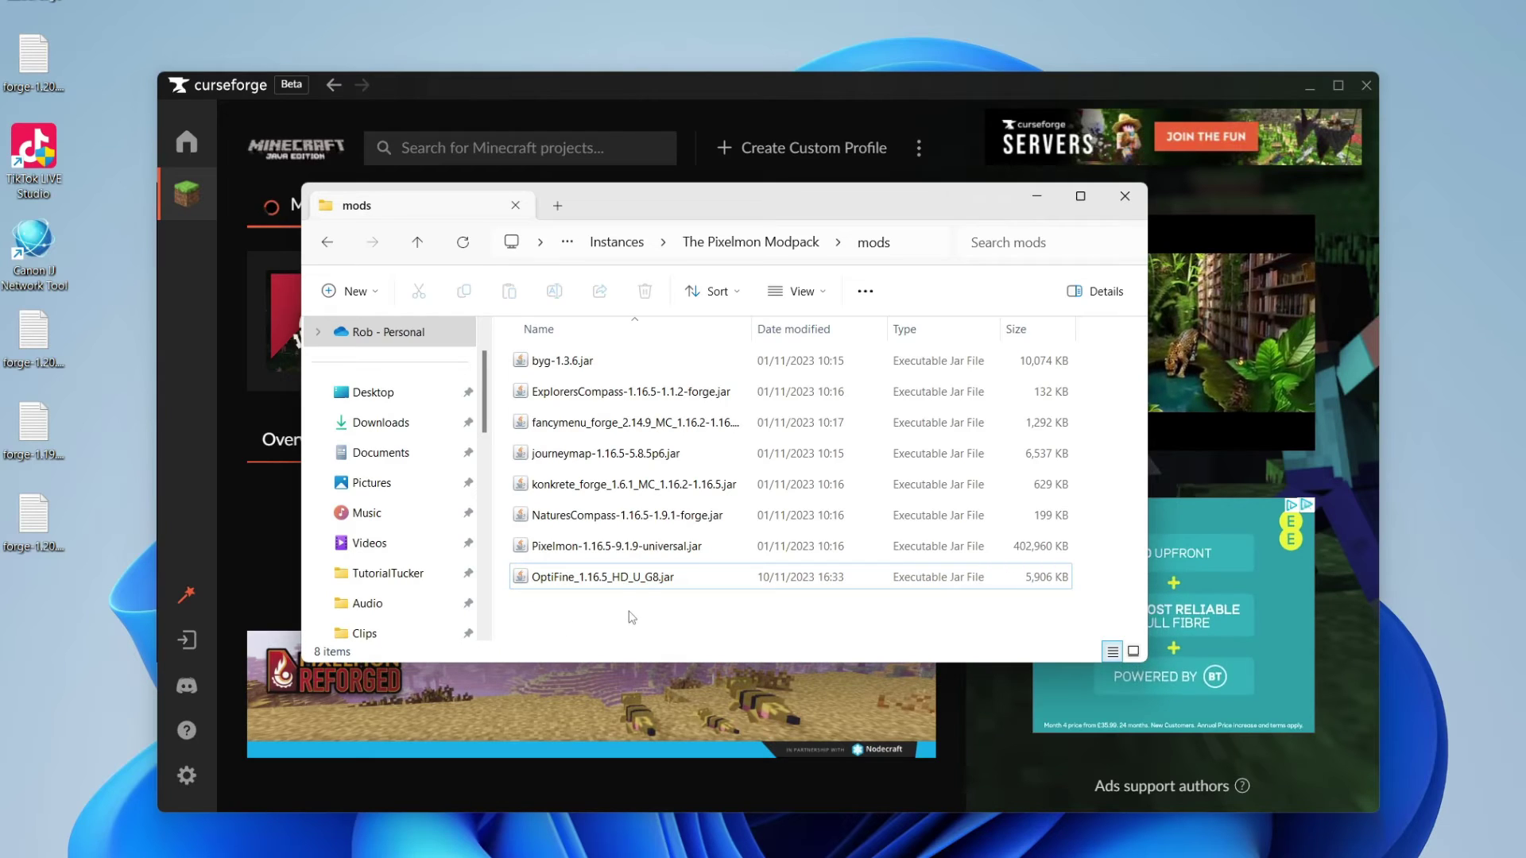
click(1126, 199)
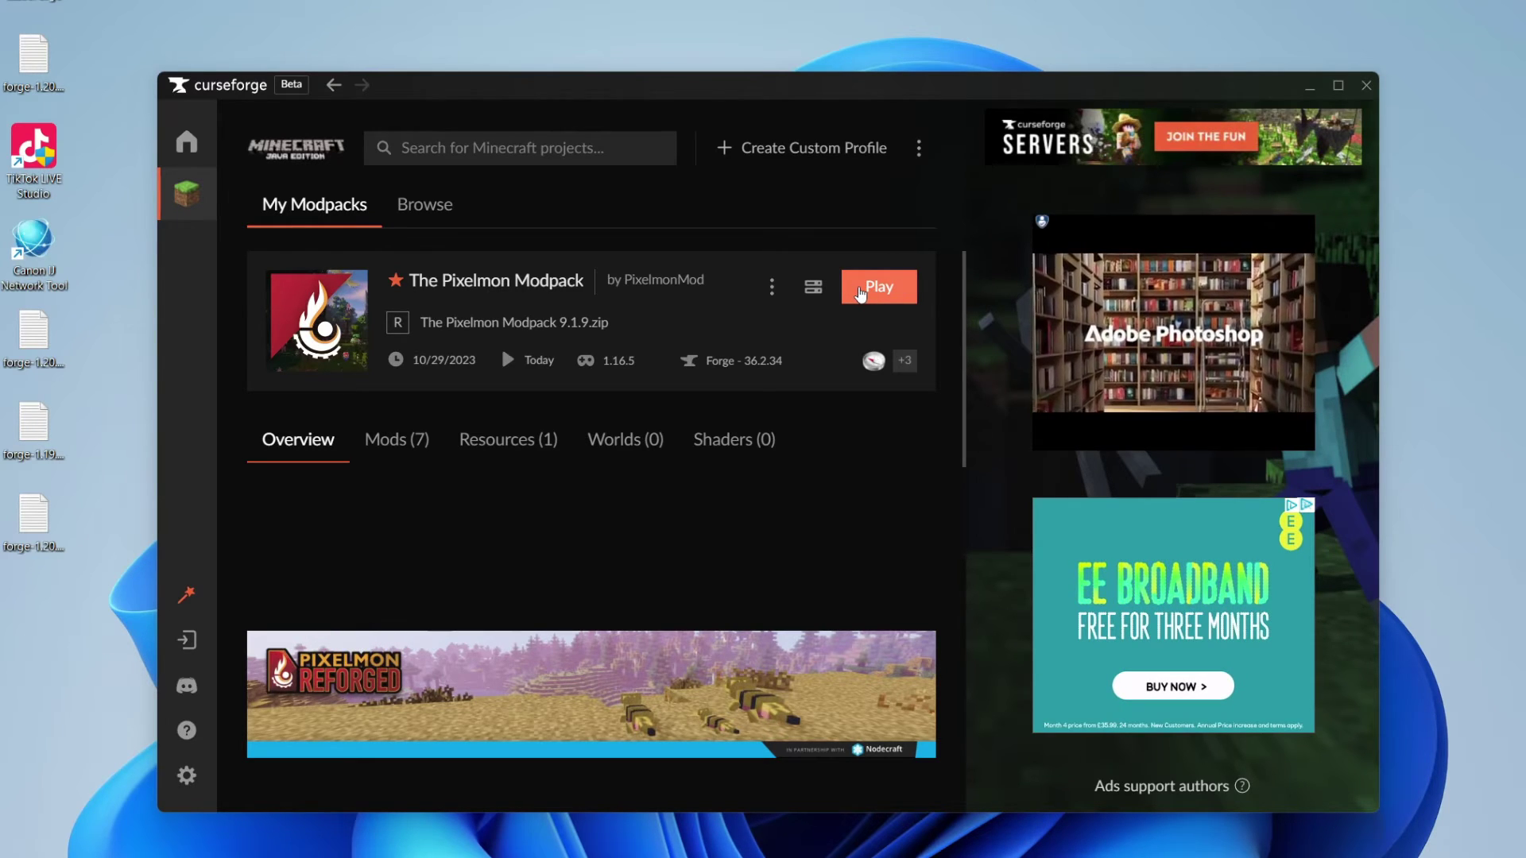
Step: Launch The Pixelmon Modpack through the Minecraft Launcher and open the game's video settings
click(861, 293)
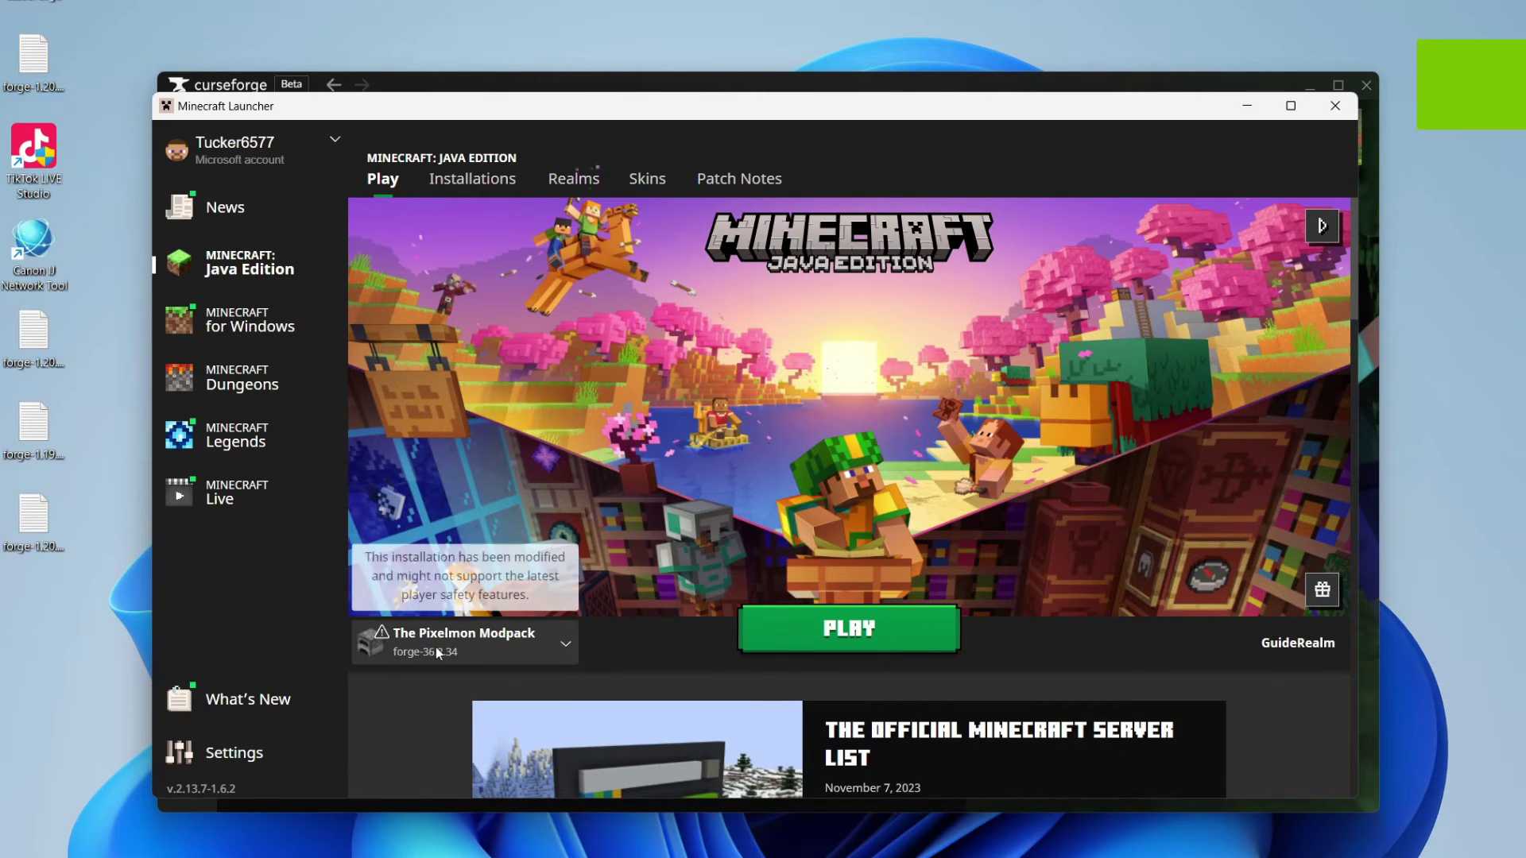
click(846, 628)
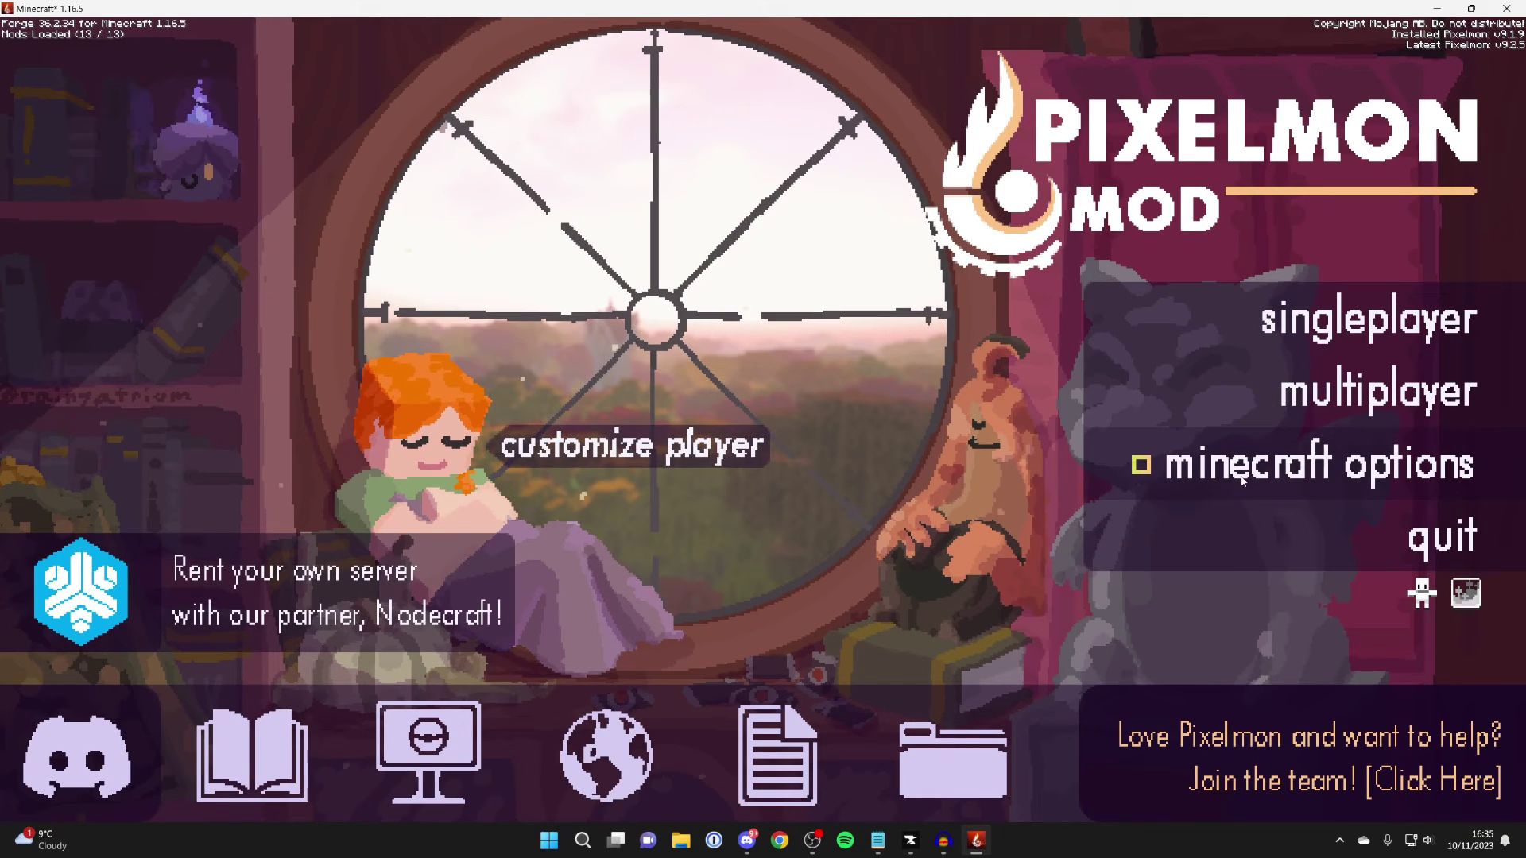
click(1243, 477)
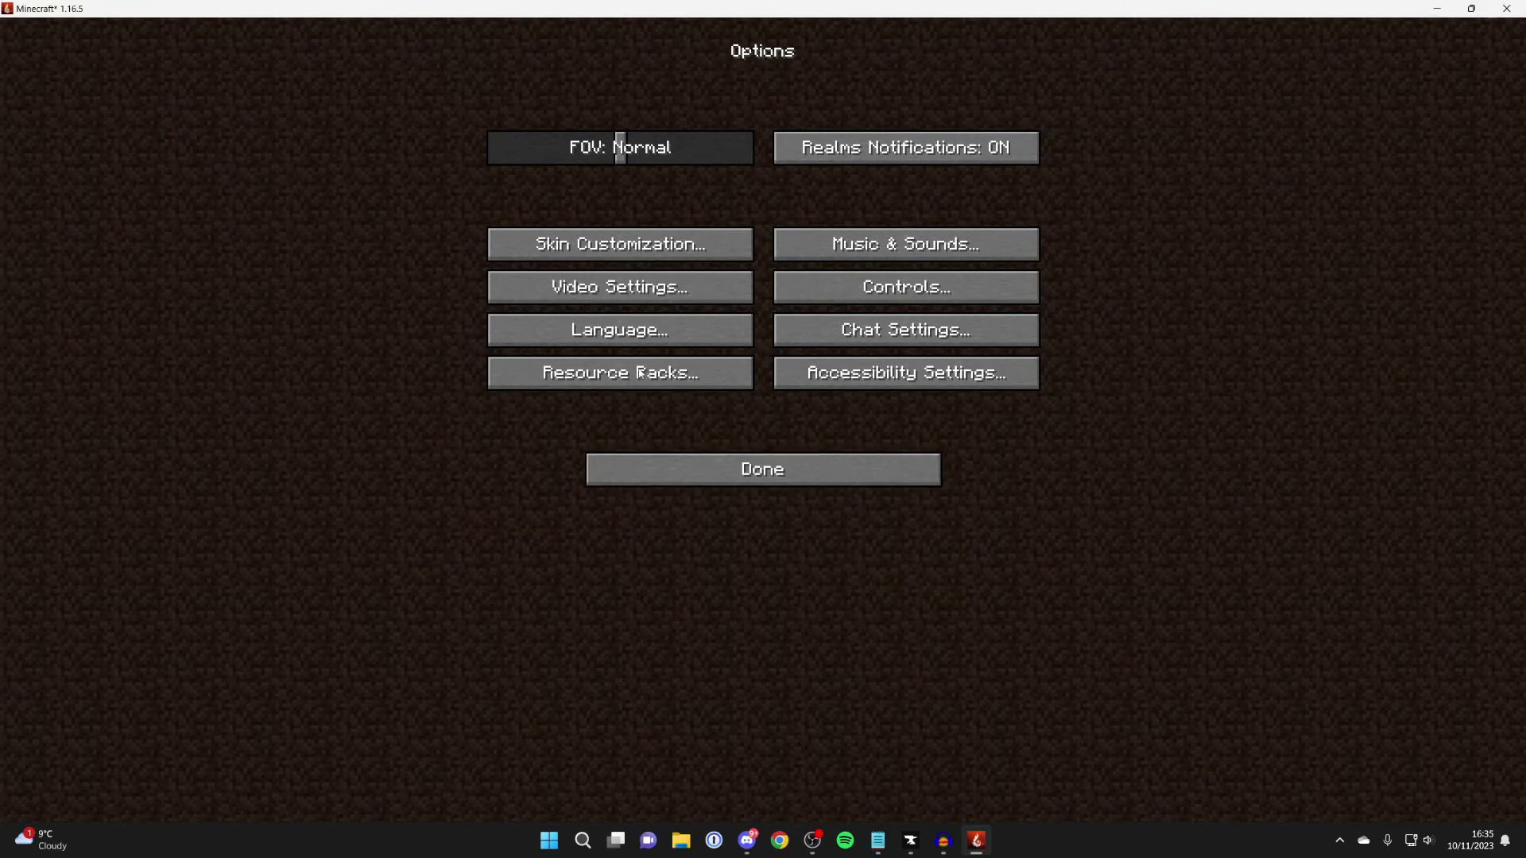
click(569, 300)
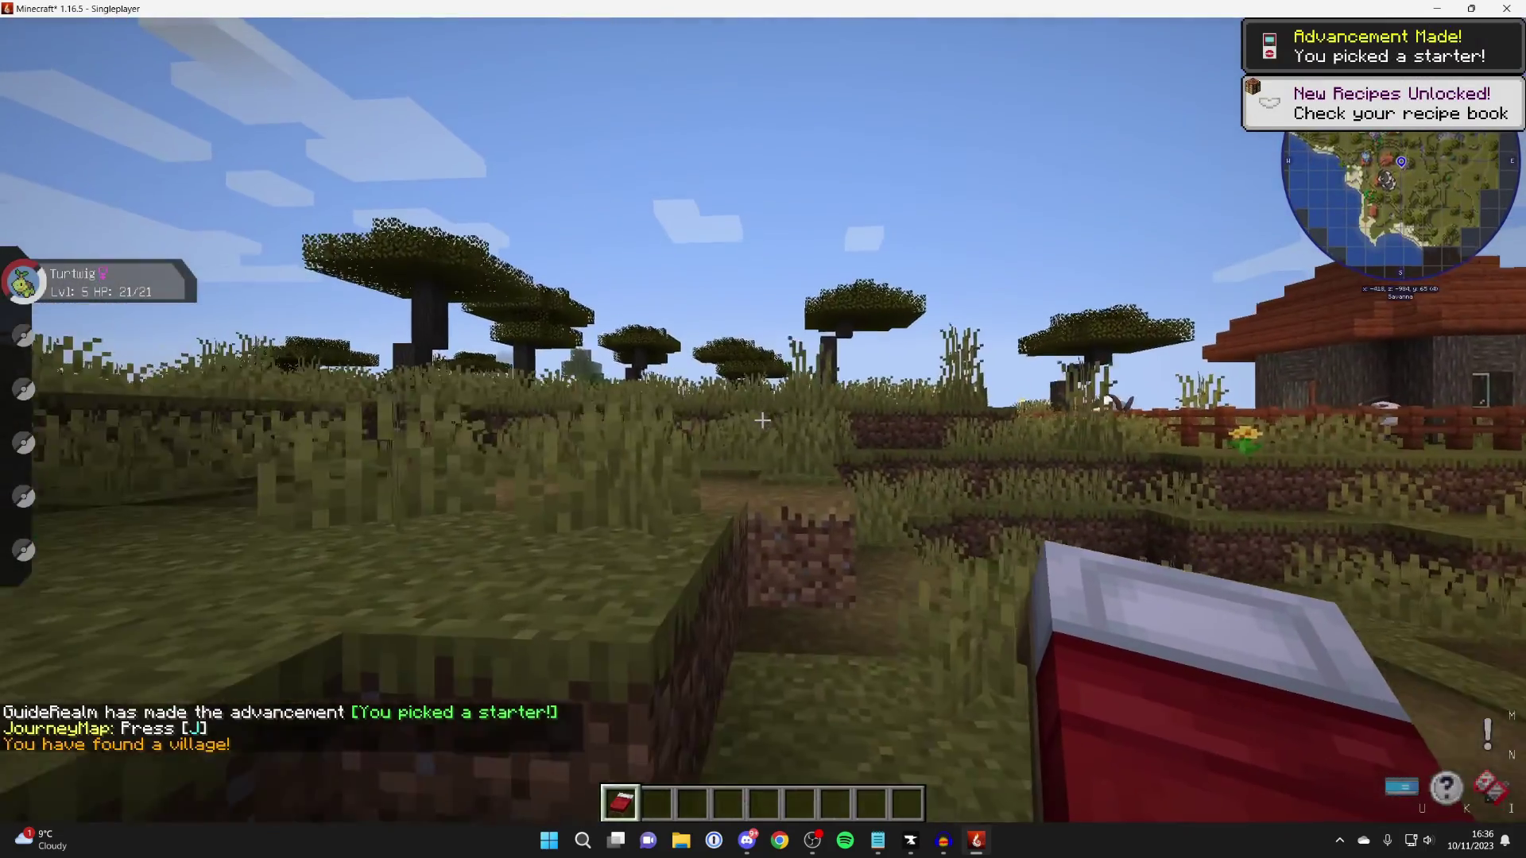
Step: Walk forward across the savanna to try out the game world with OptiFine installed
key(w)
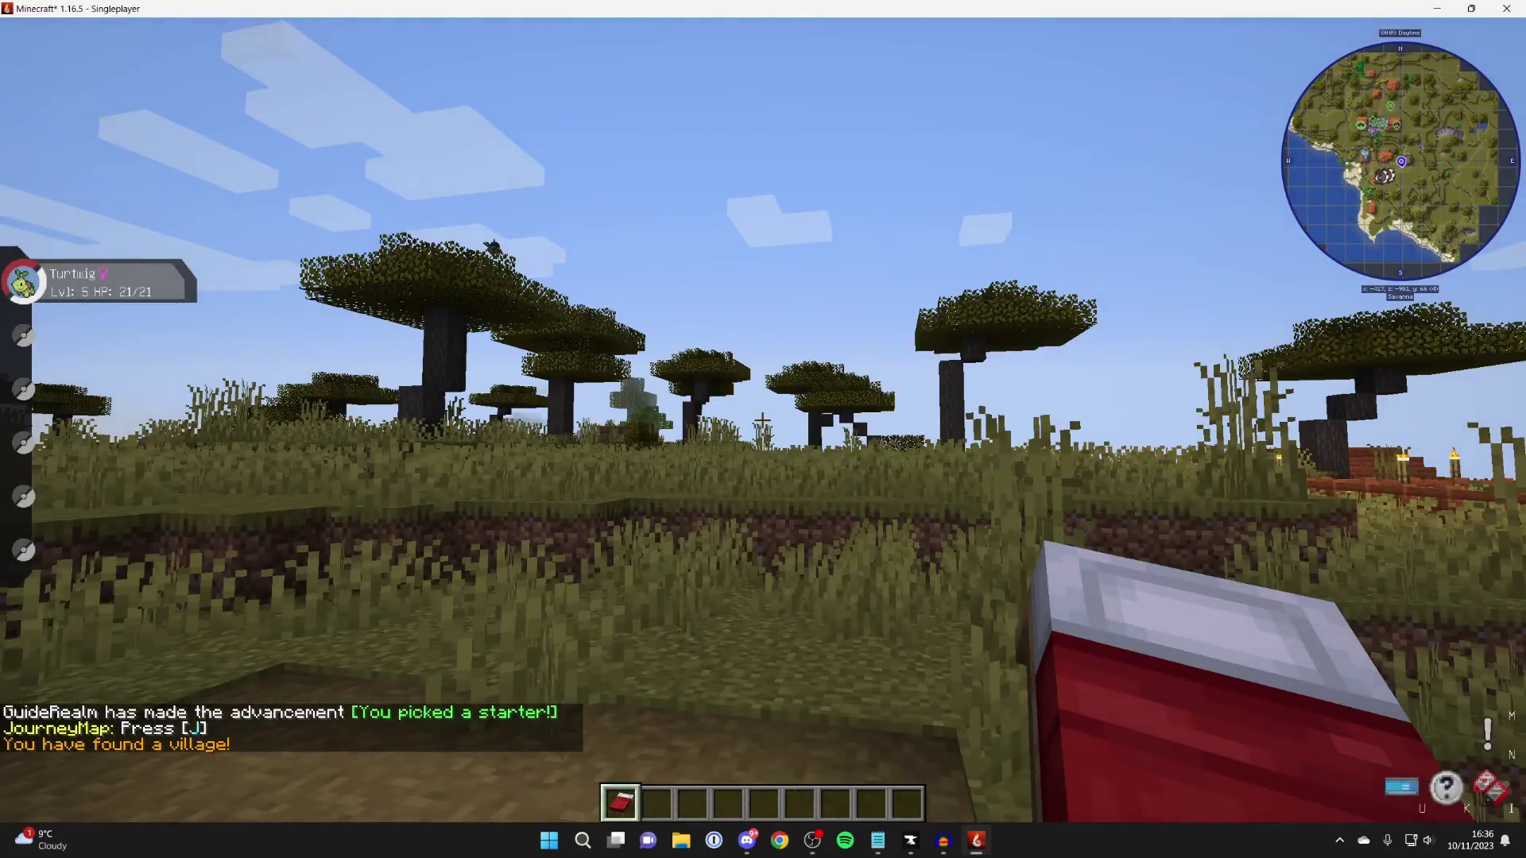
key(w)
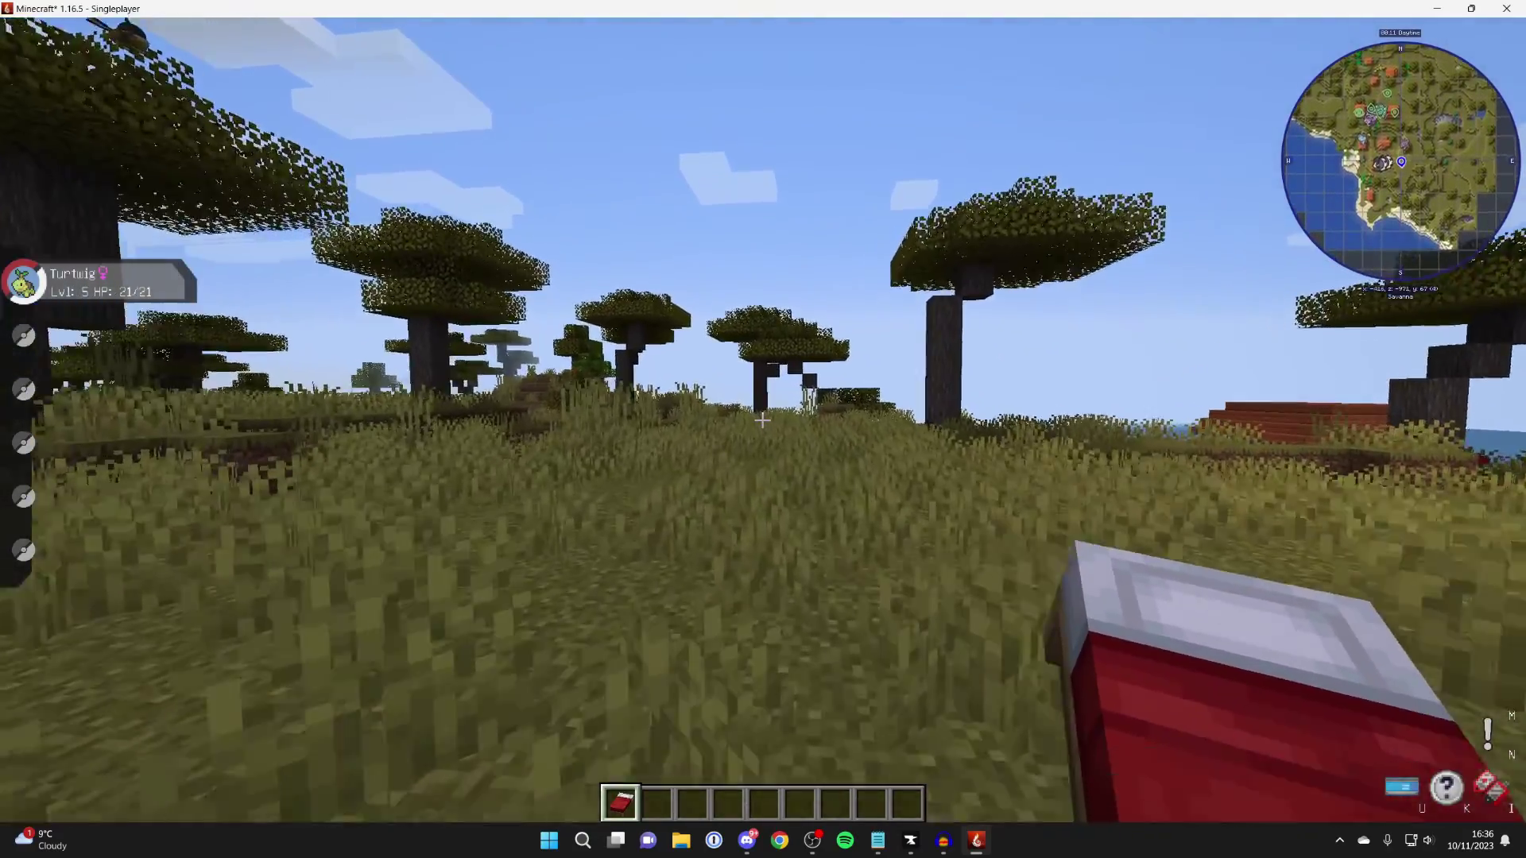
key(w)
Step: Pause the game, open its video settings and look over OptiFine's shader list
key(Escape)
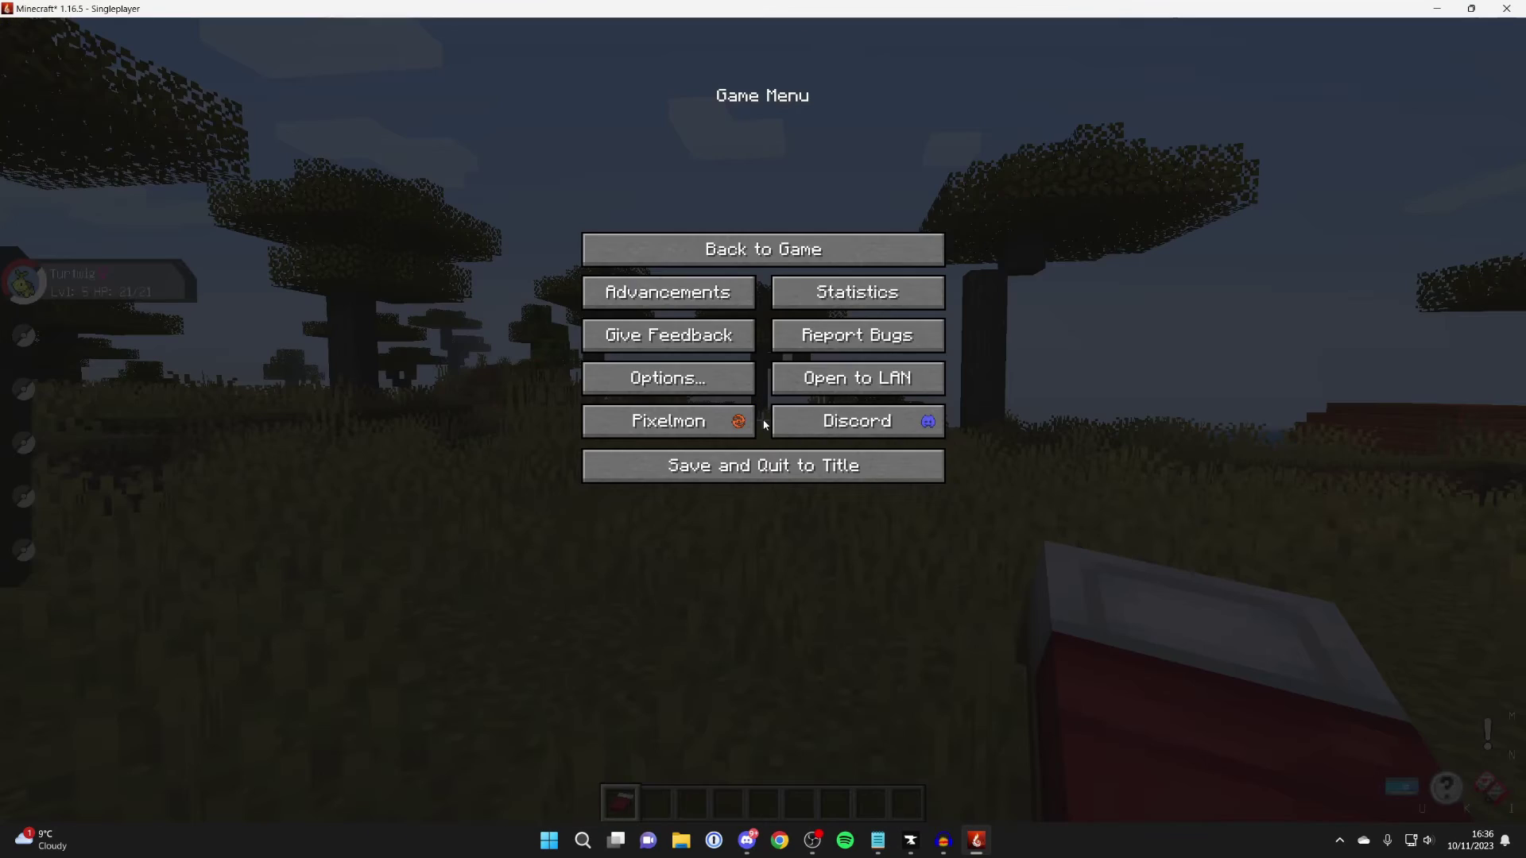
click(713, 386)
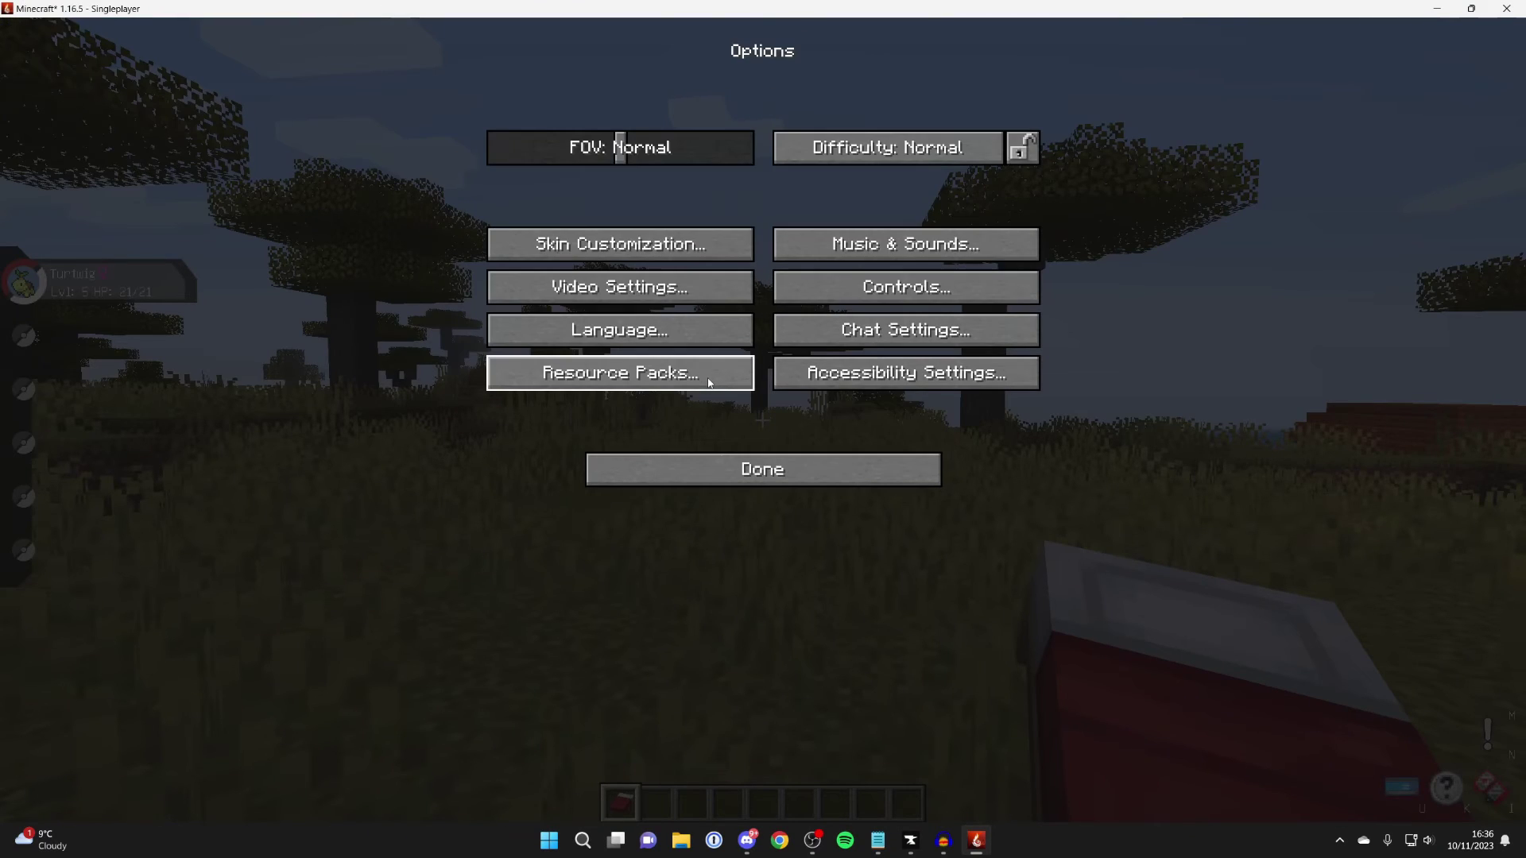
click(711, 283)
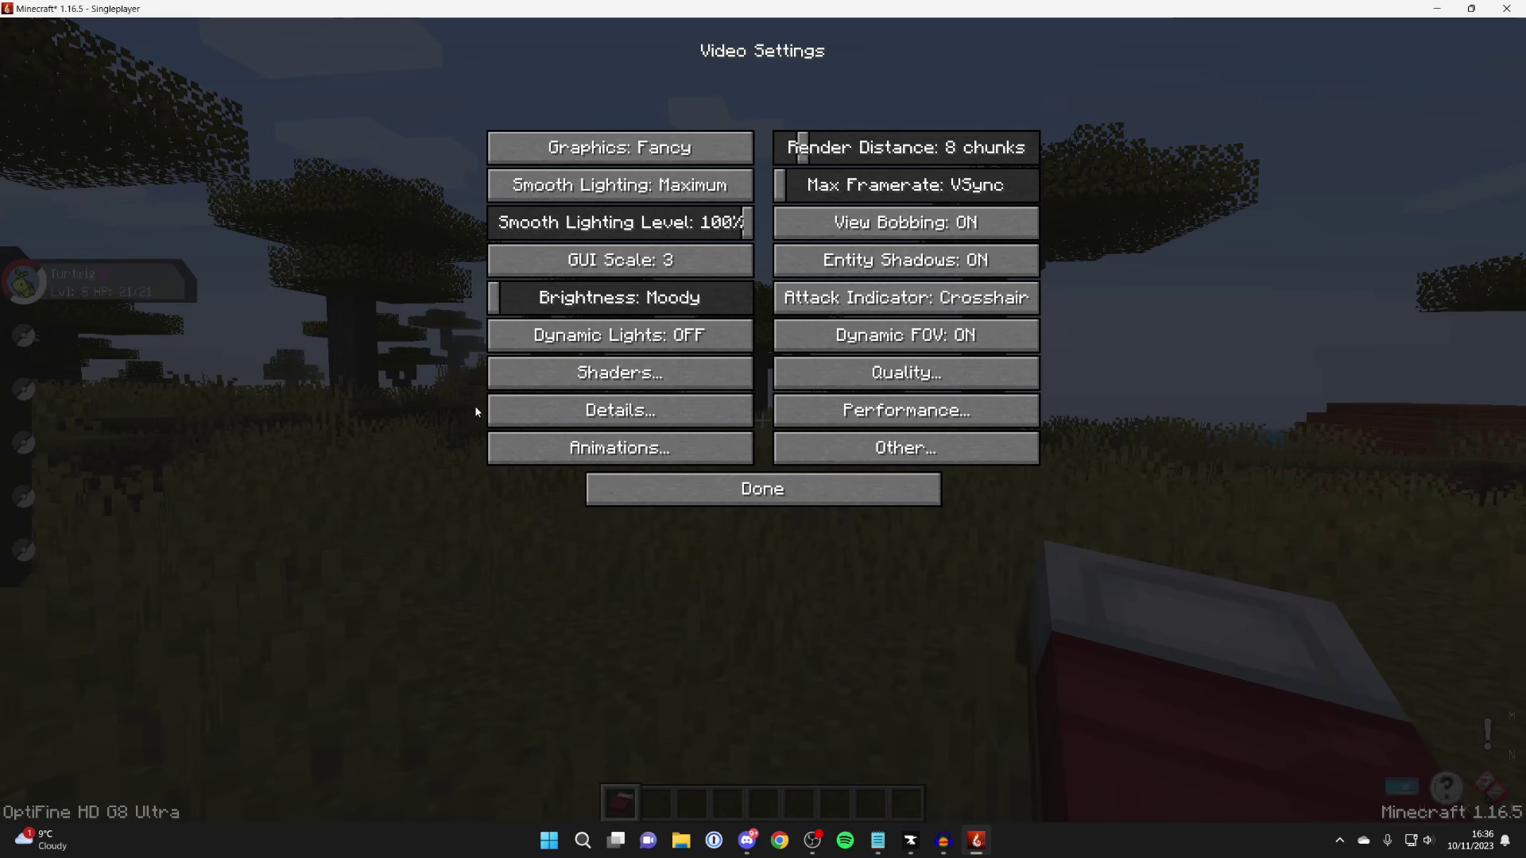
click(609, 381)
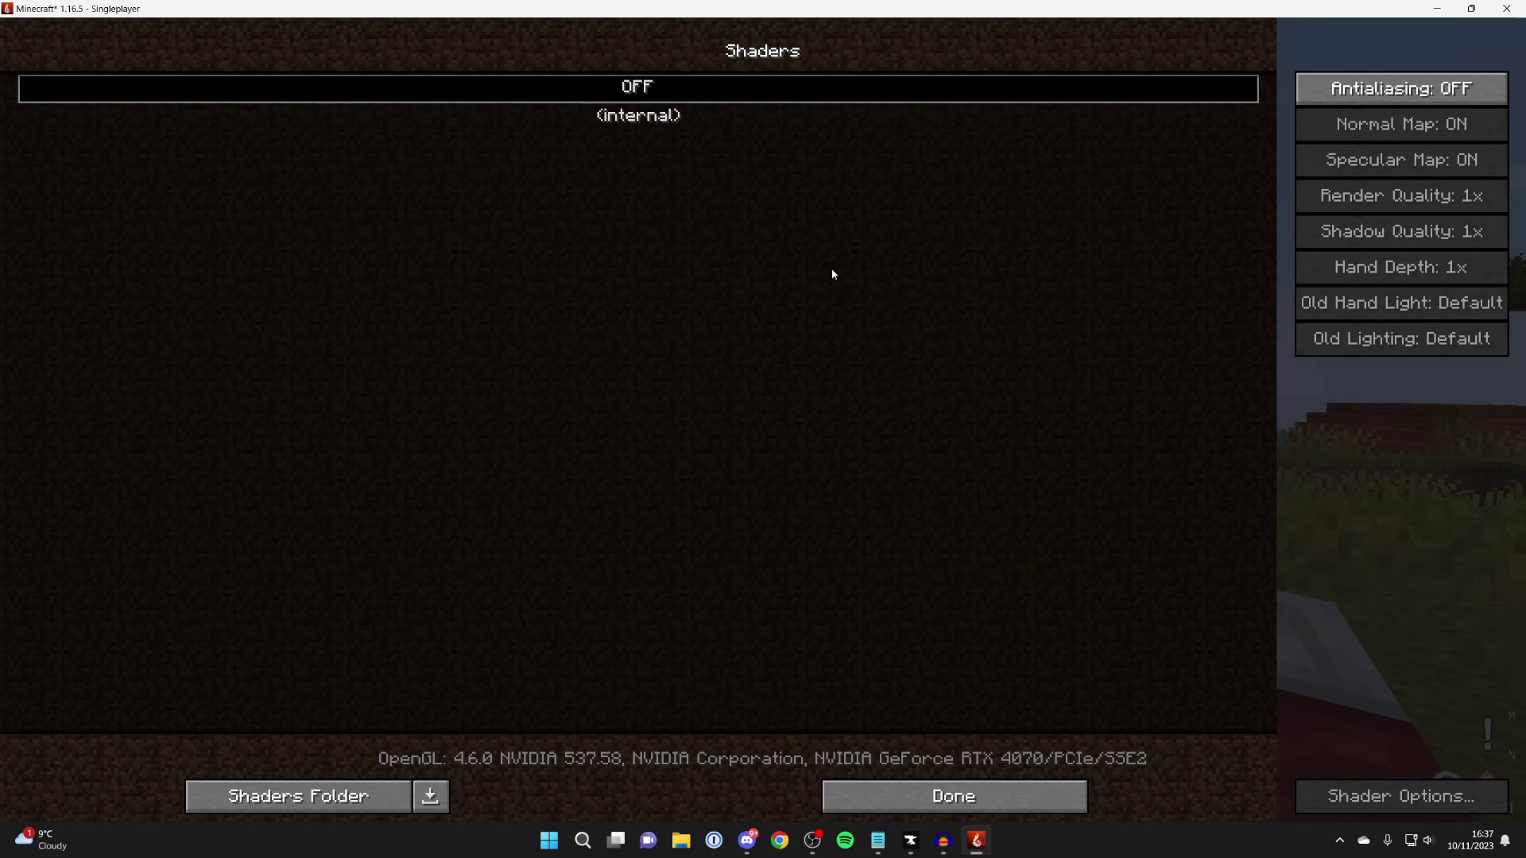
click(931, 796)
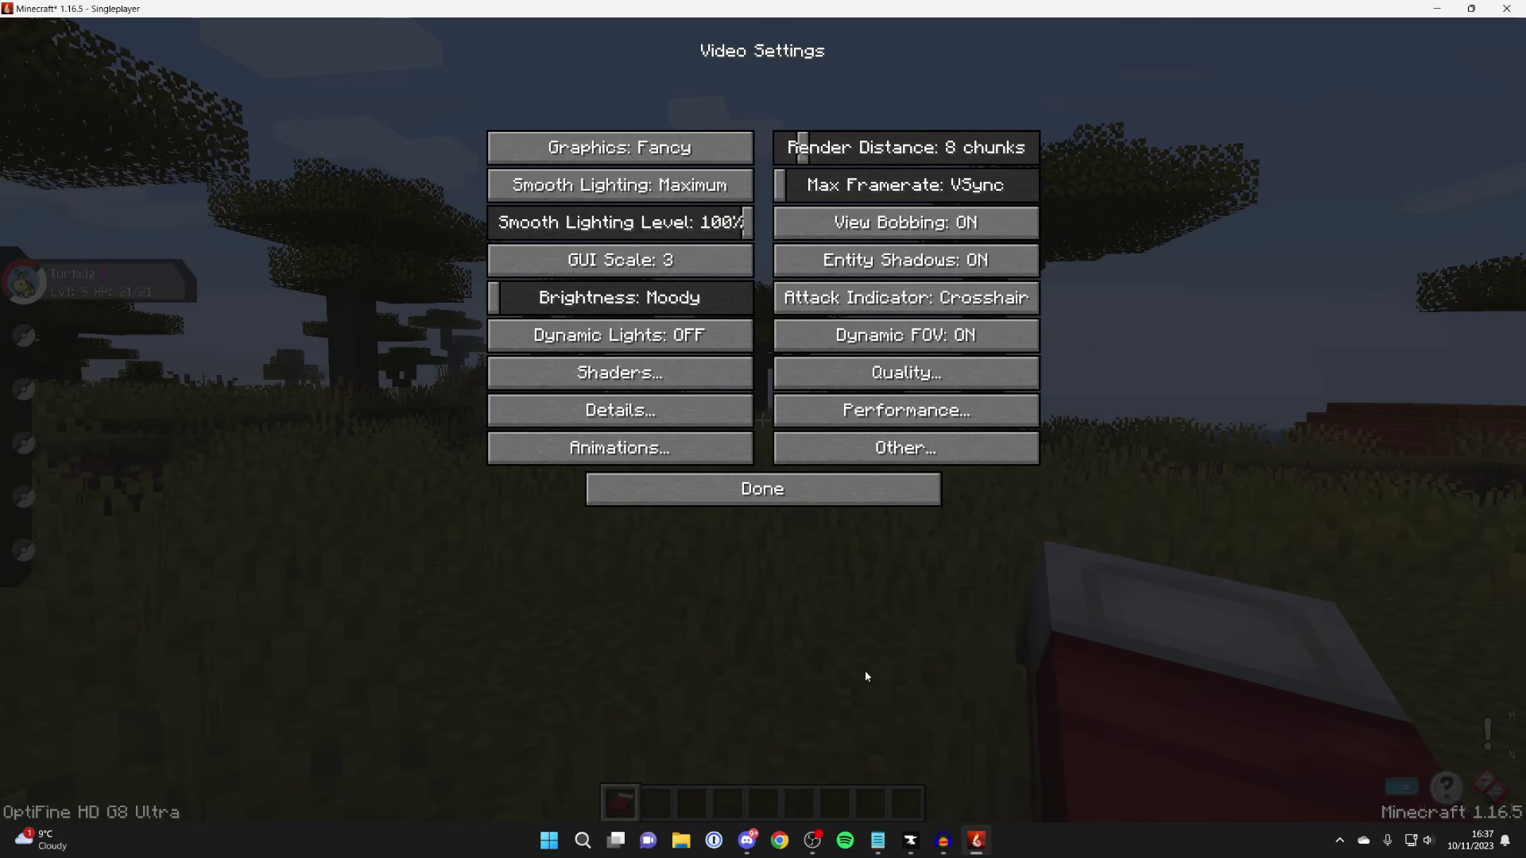
Step: Review OptiFine's detail and animation settings without changing them and return to the game
click(660, 412)
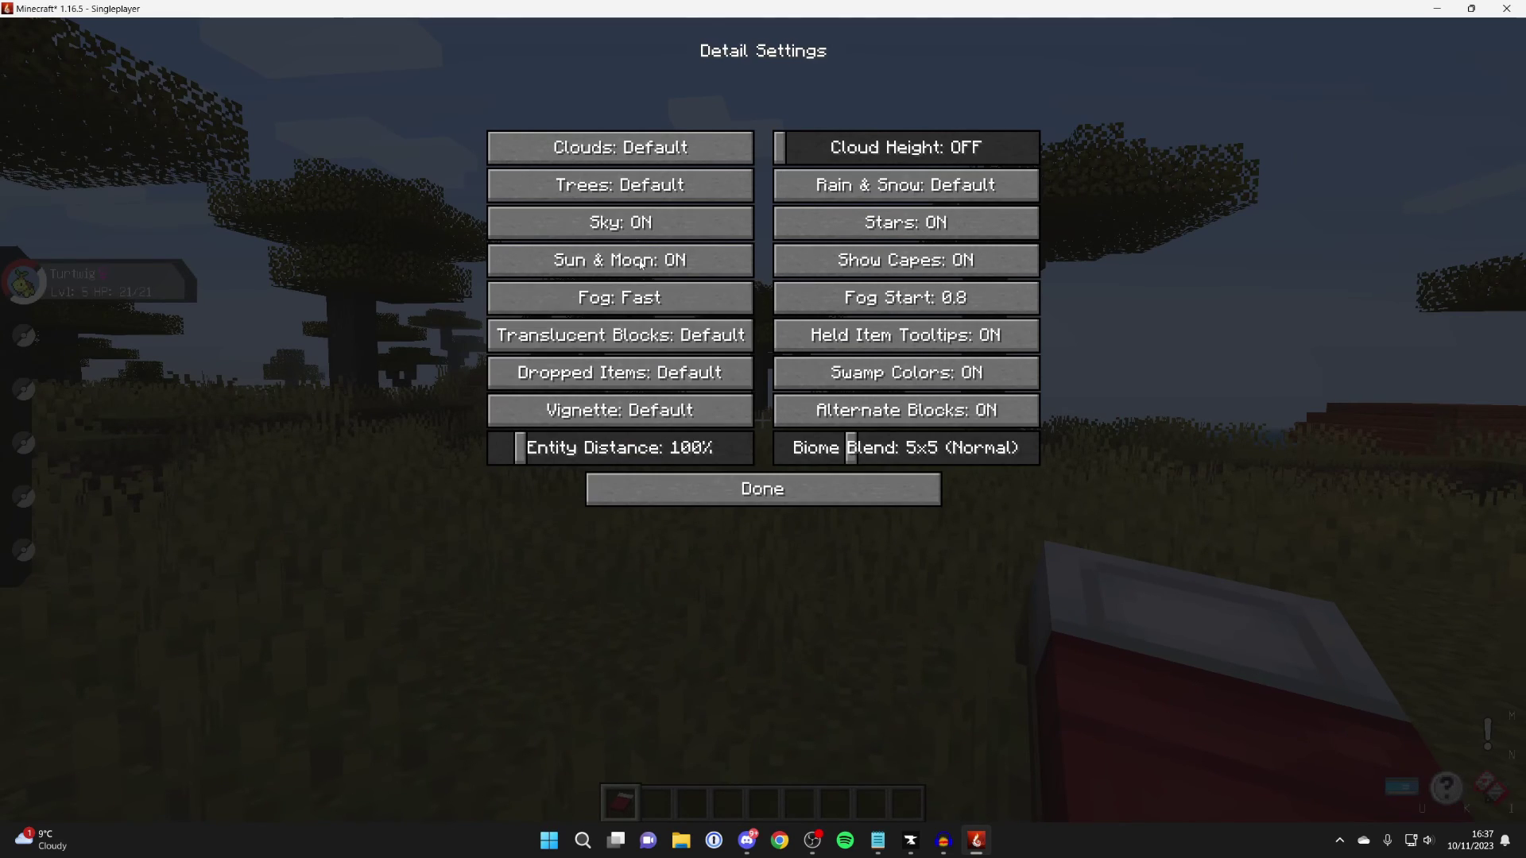
click(680, 491)
click(654, 450)
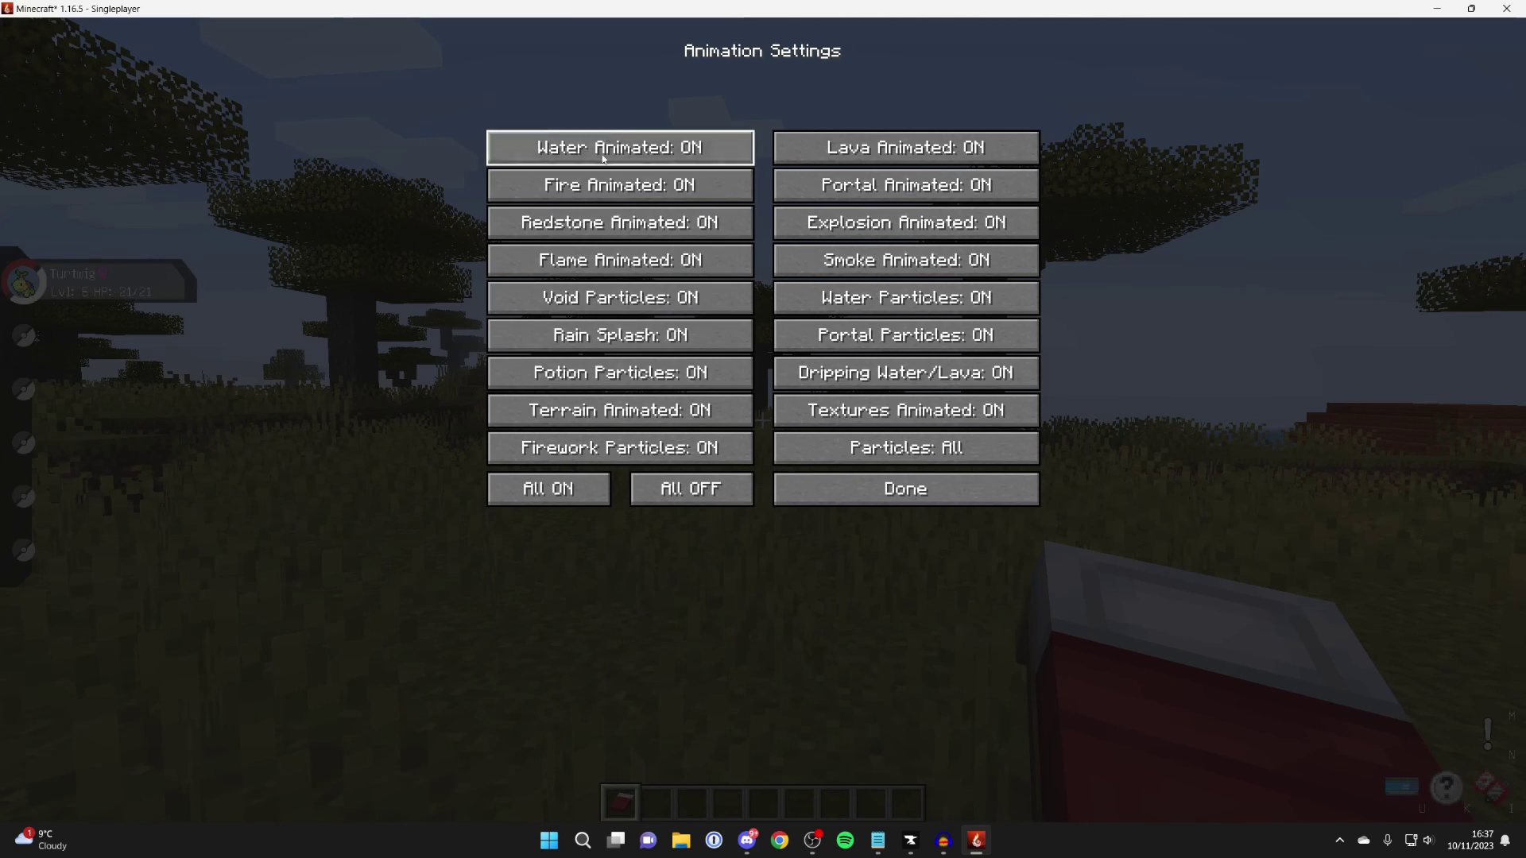
key(Escape)
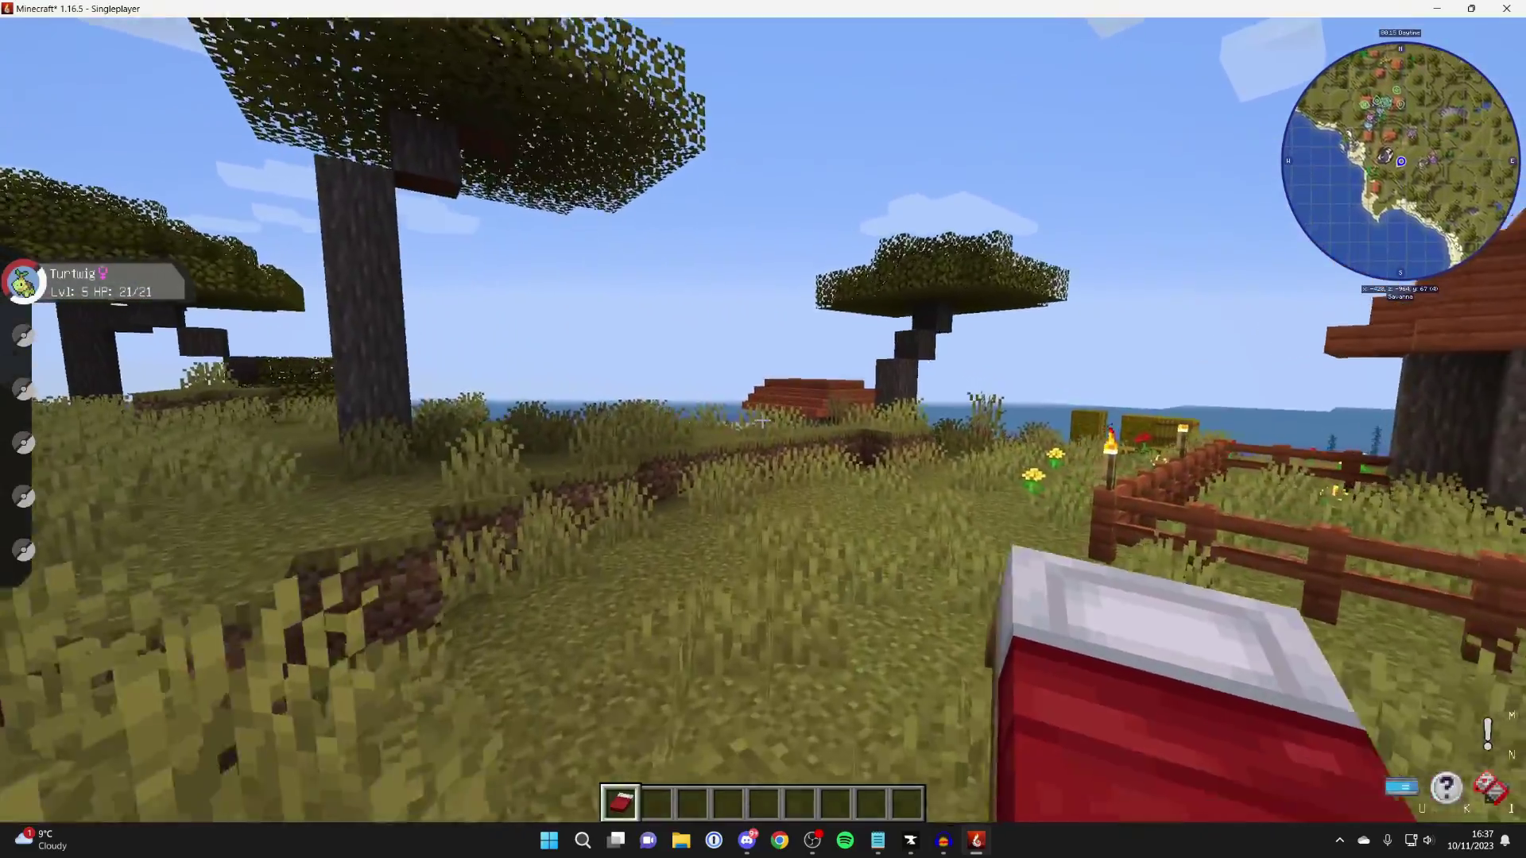
Step: Switch to the empty second hotbar slot and walk through the village and along the coast
key(2)
key(w)
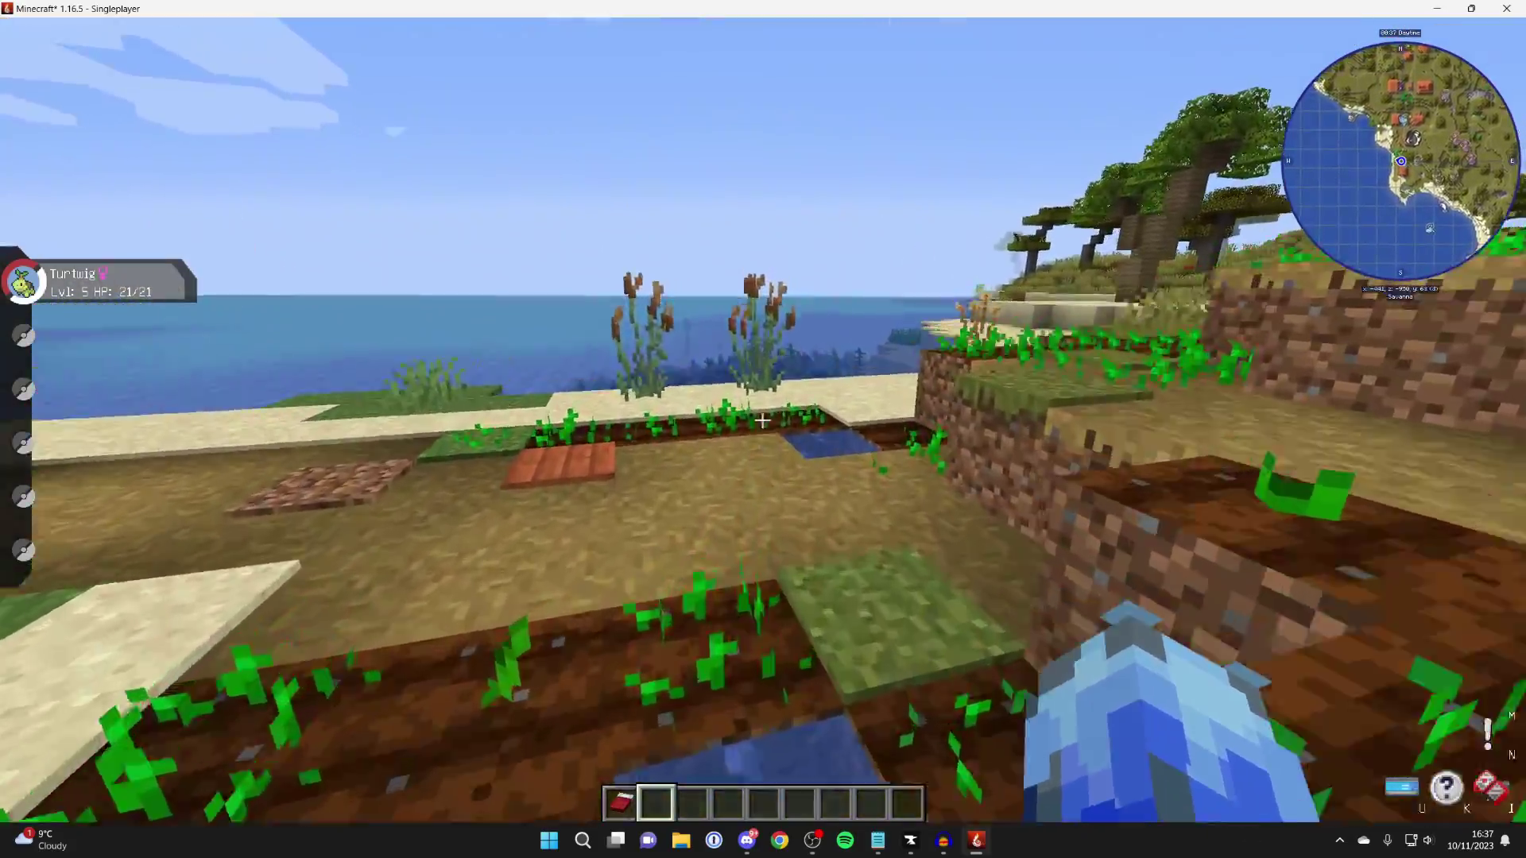
key(w)
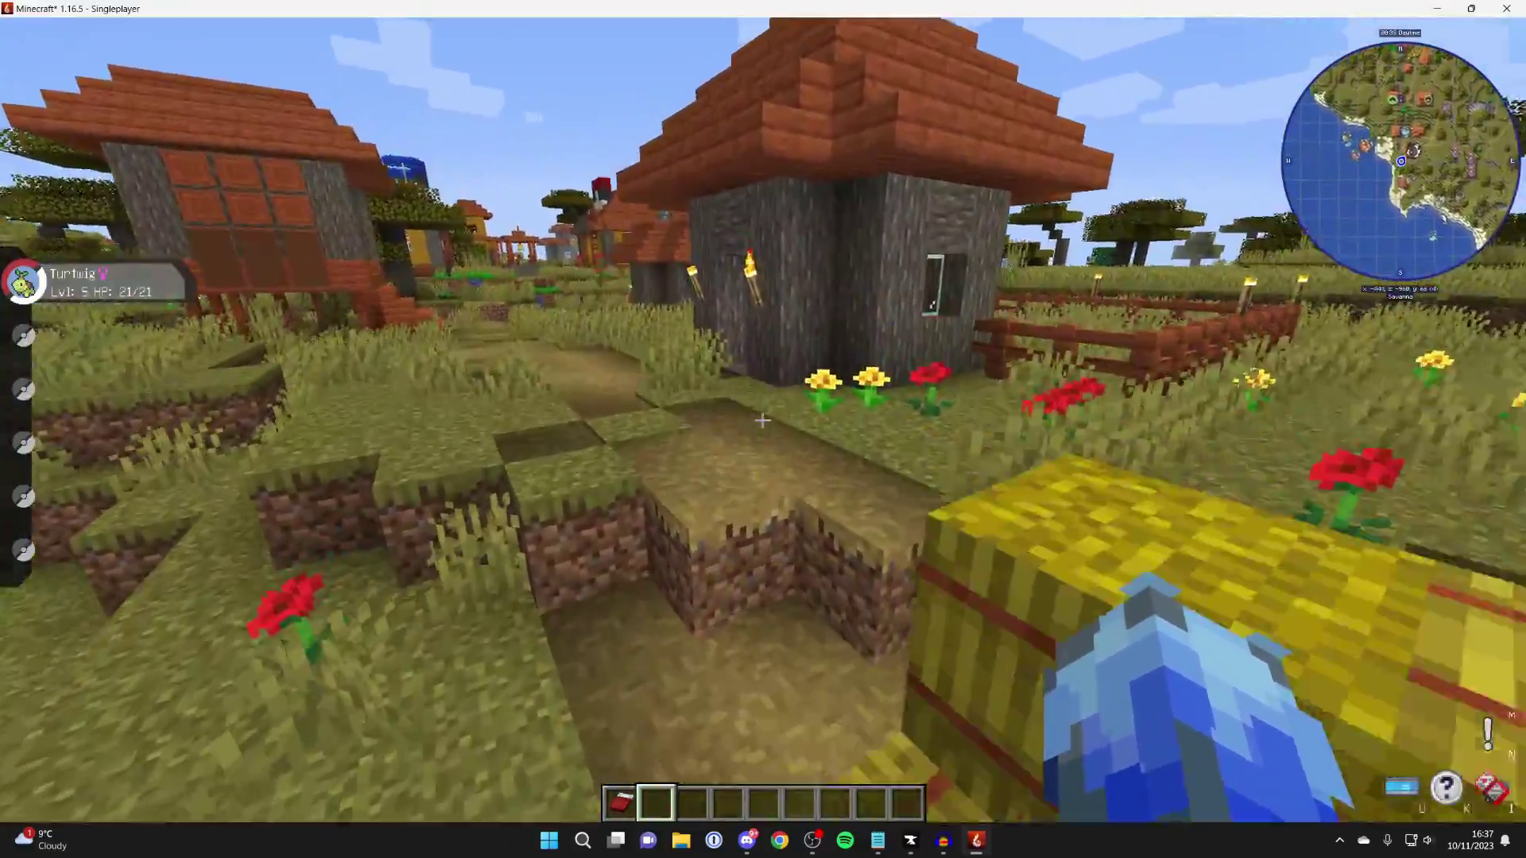
key(w)
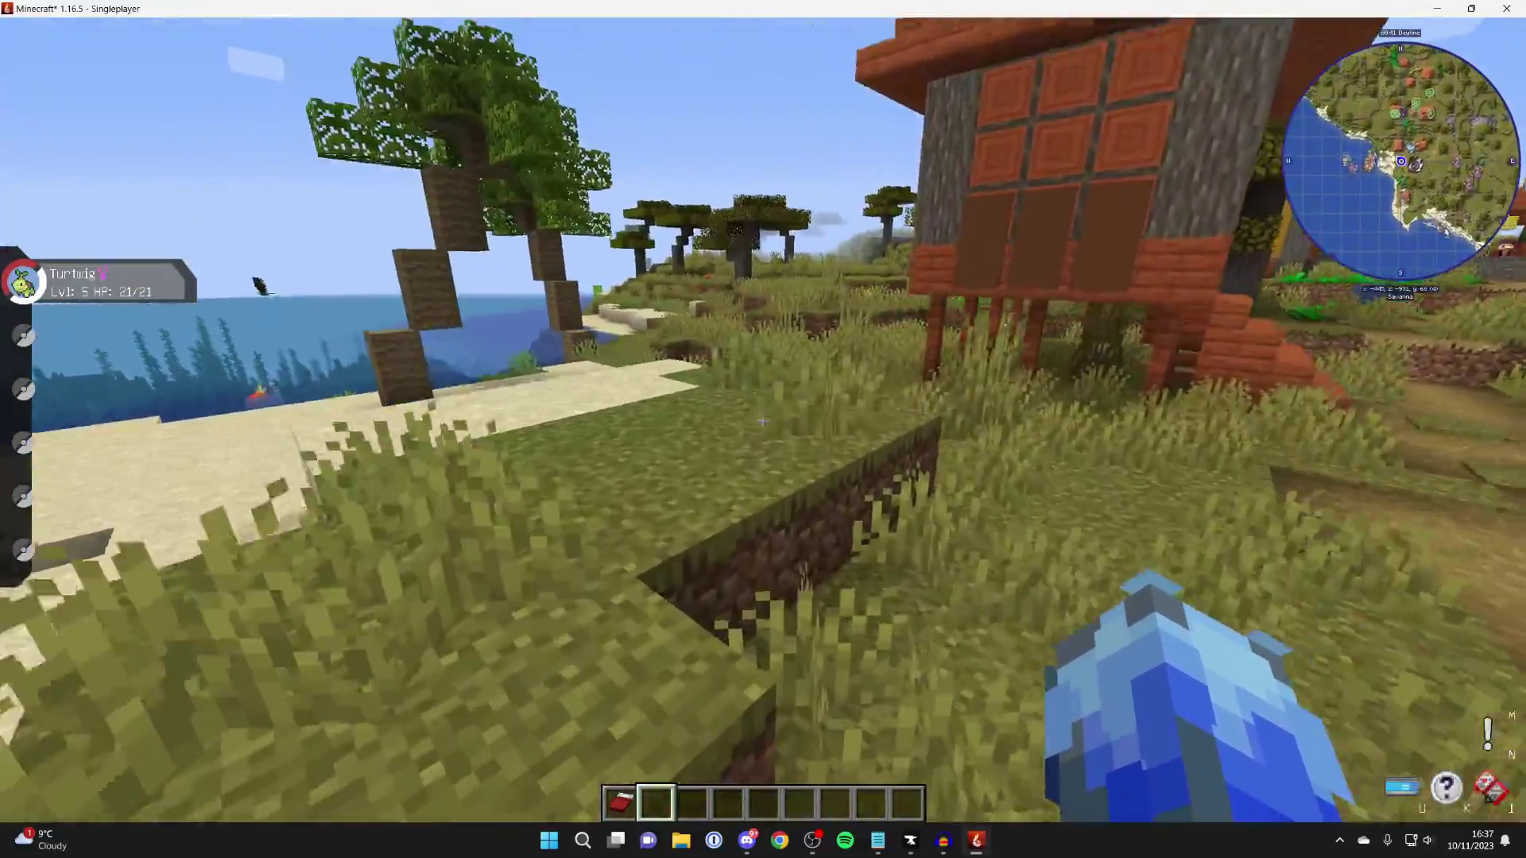
key(w)
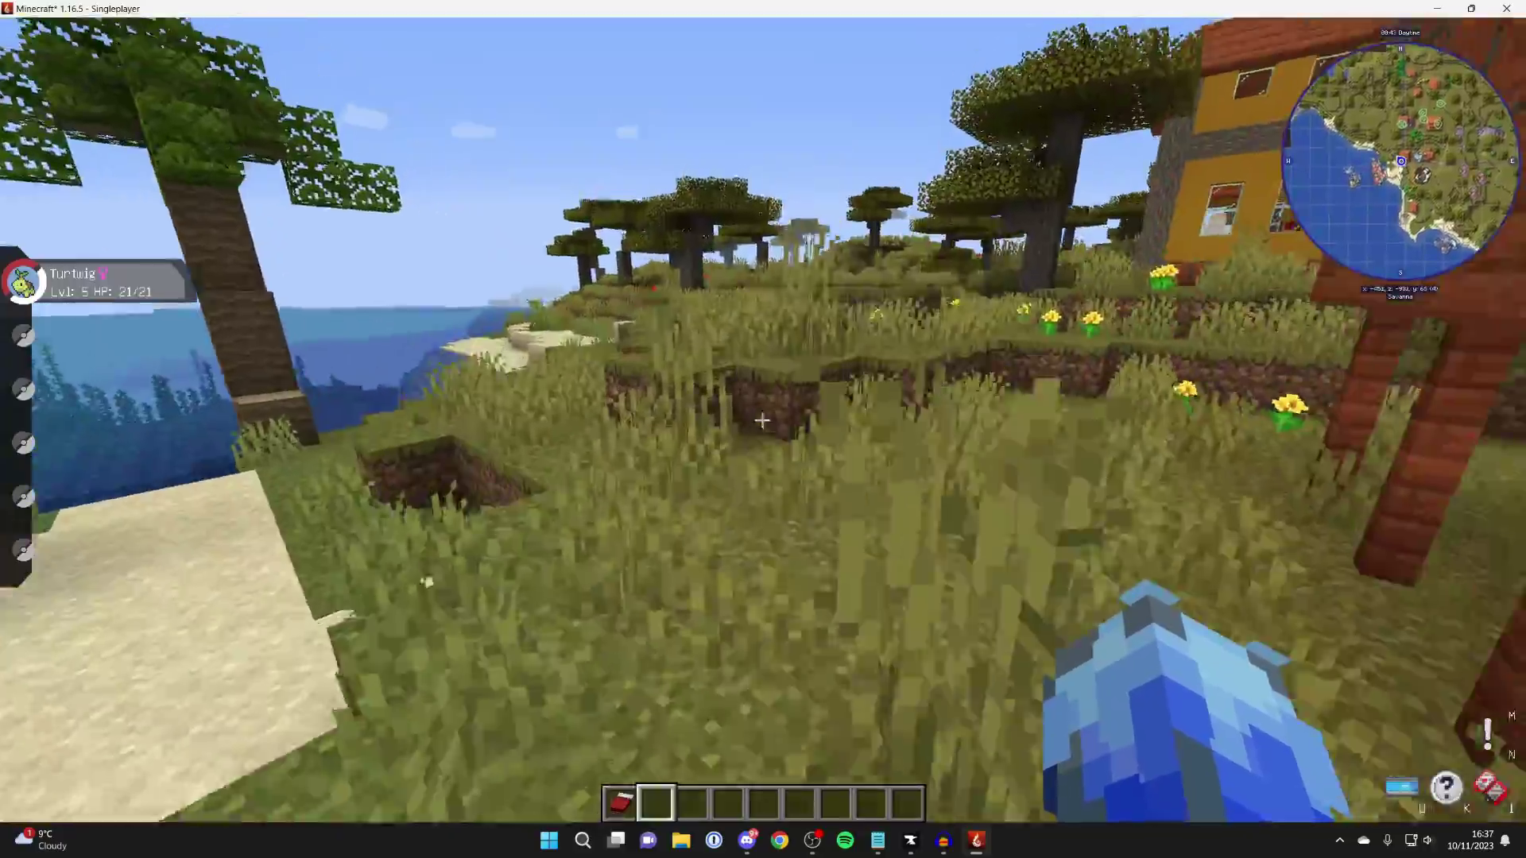